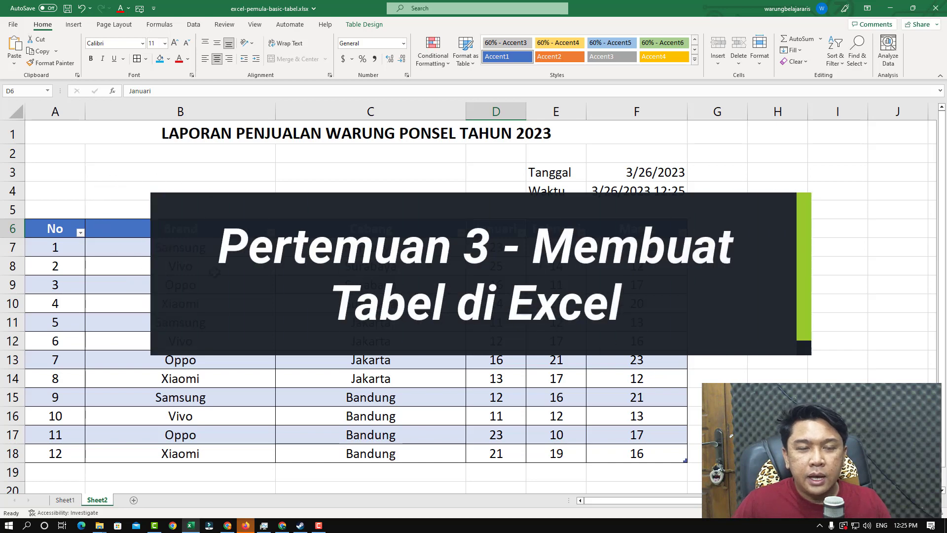
Step: Select the whole report, then check the date and time cells in F3:F4
{"action": "left_click_drag", "start_coordinate": [67, 131], "coordinate": [429, 446]}
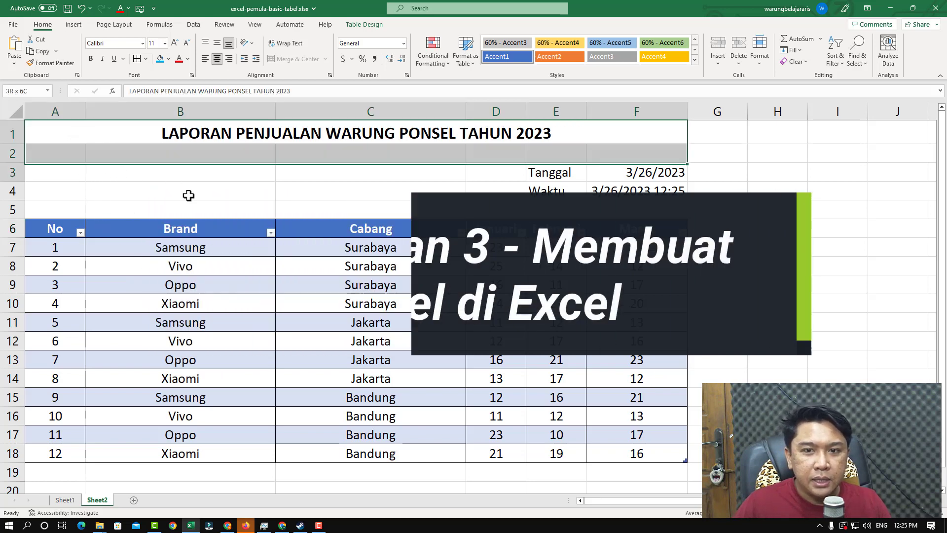
{"action": "left_click", "coordinate": [387, 393]}
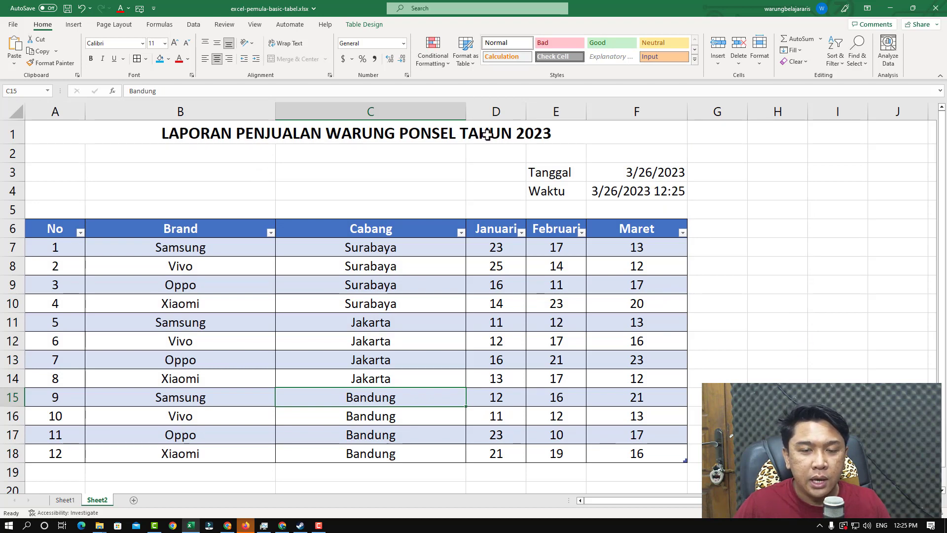
{"action": "left_click", "coordinate": [644, 173]}
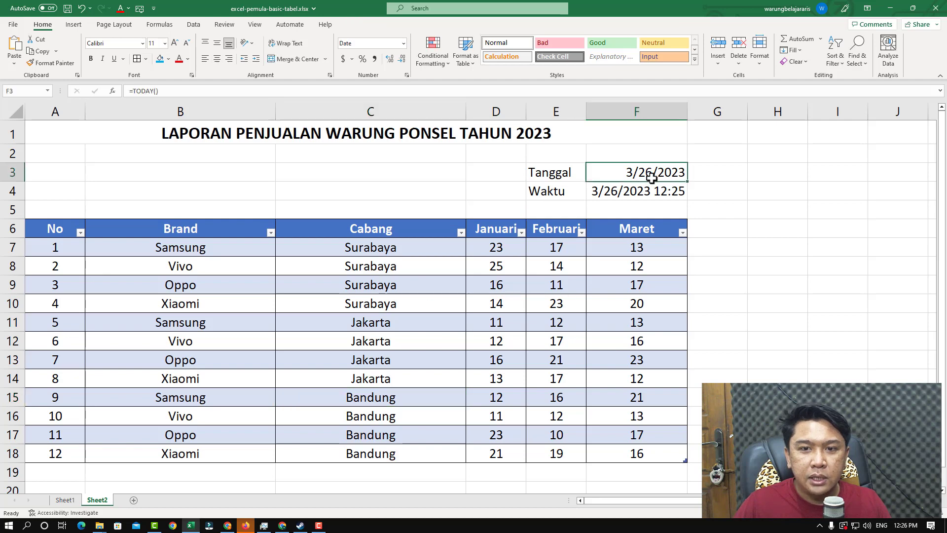
{"action": "left_click_drag", "start_coordinate": [639, 174], "coordinate": [648, 189]}
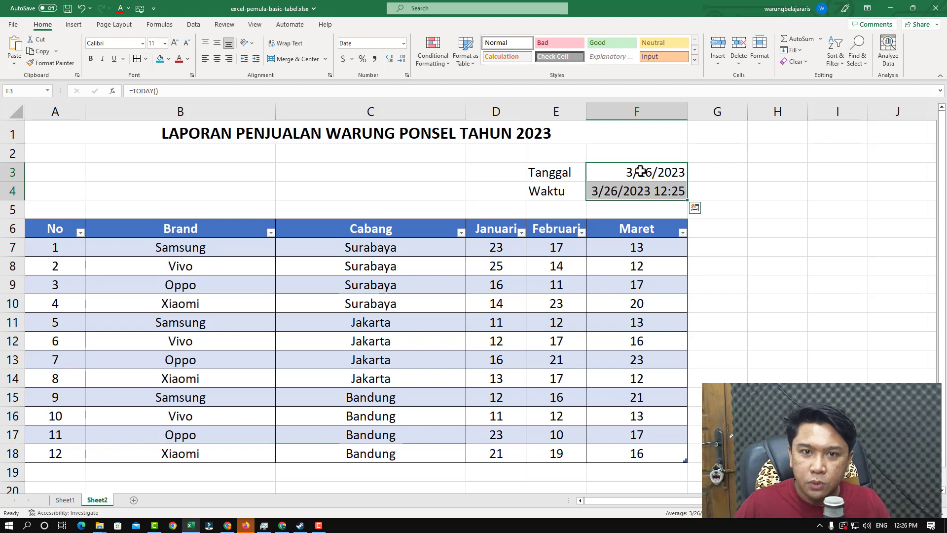
Step: Select the sales table A6:F18, its No column, and the Brand and Cabang headers
{"action": "mouse_move", "coordinate": [51, 229]}
{"action": "left_mouse_down"}
{"action": "mouse_move", "coordinate": [493, 435]}
{"action": "mouse_move", "coordinate": [635, 456]}
{"action": "left_mouse_up"}
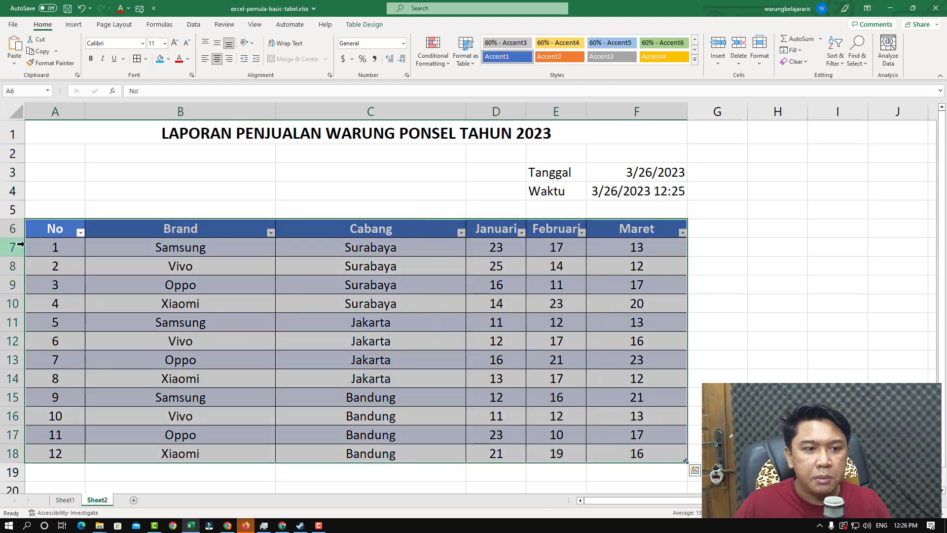
{"action": "left_click_drag", "start_coordinate": [49, 228], "coordinate": [74, 398]}
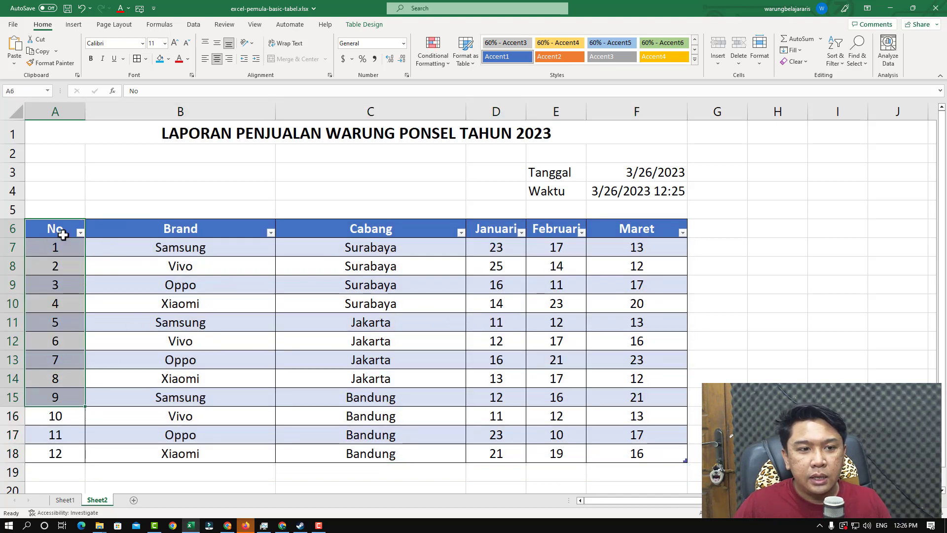
{"action": "left_click_drag", "start_coordinate": [63, 236], "coordinate": [649, 448]}
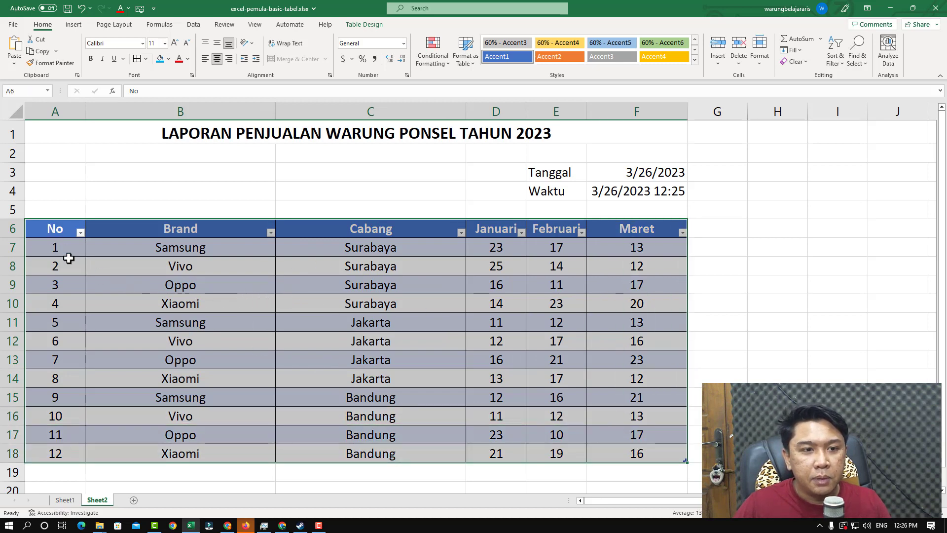
{"action": "left_click", "coordinate": [148, 267]}
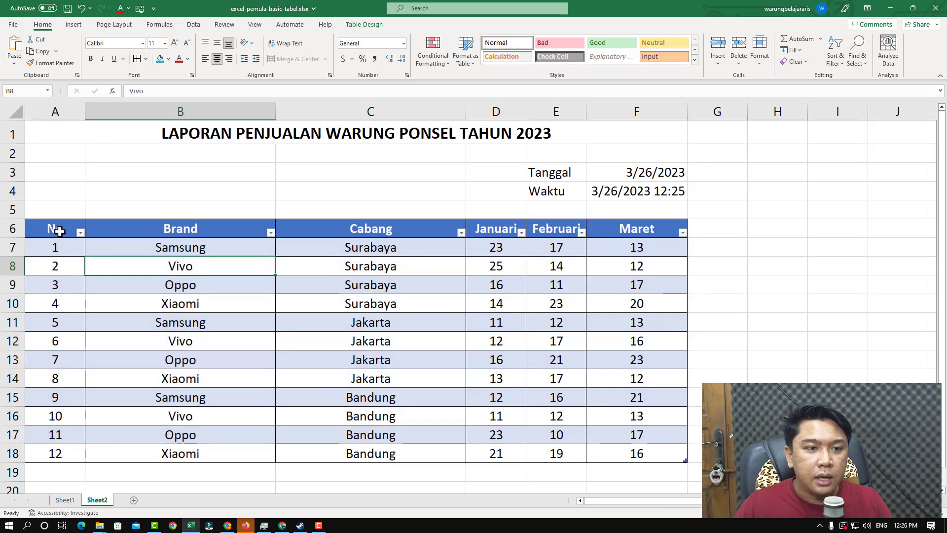
{"action": "left_click", "coordinate": [158, 230]}
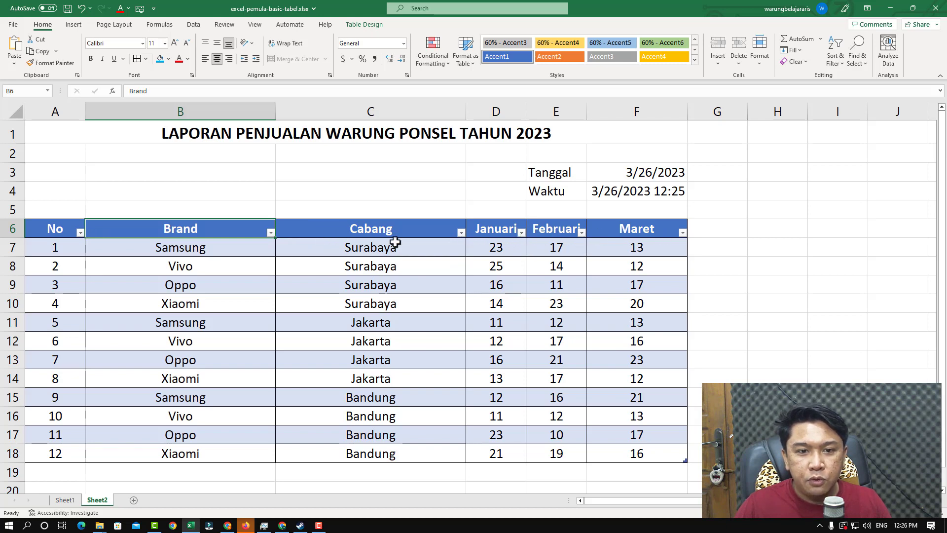
{"action": "left_click", "coordinate": [375, 233]}
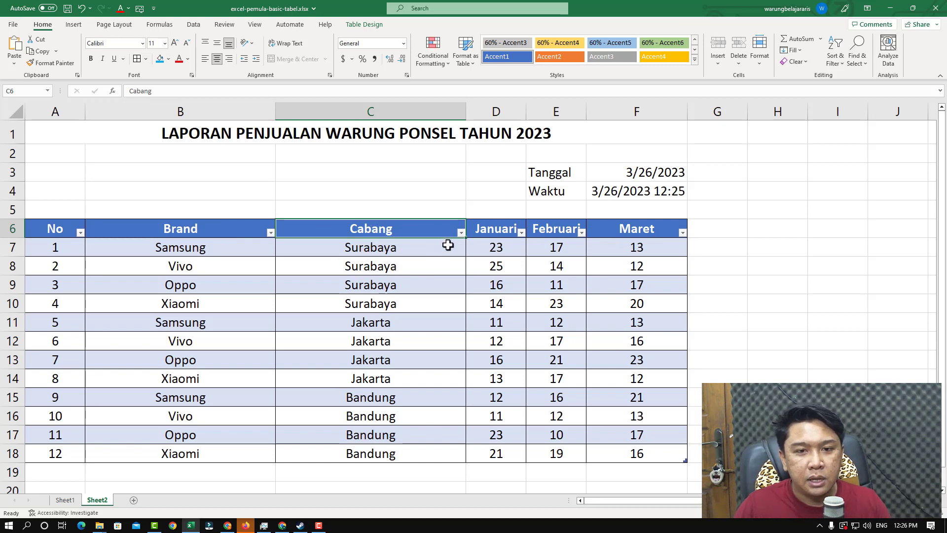
Step: Filter the Cabang column to show only the Surabaya rows
{"action": "left_click", "coordinate": [461, 232]}
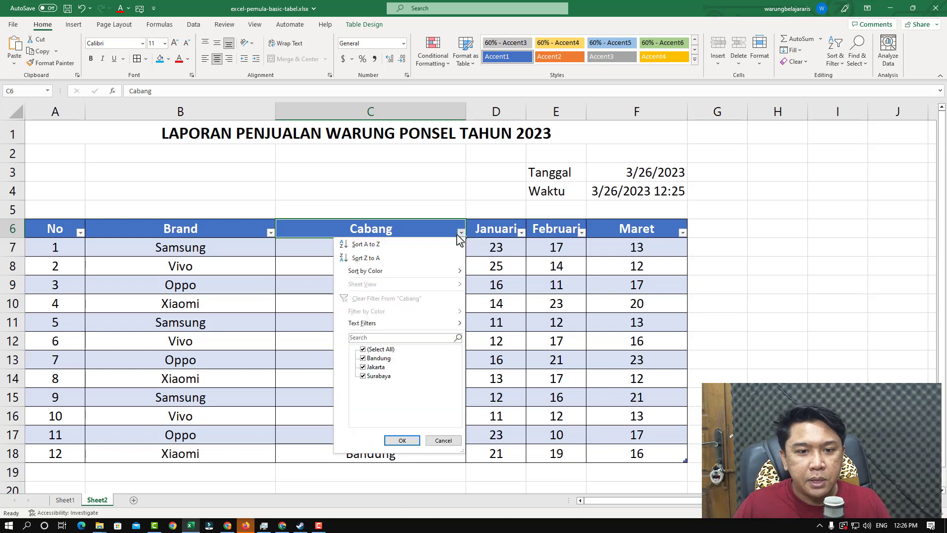
{"action": "left_click", "coordinate": [363, 350]}
{"action": "left_click", "coordinate": [364, 376]}
{"action": "left_click", "coordinate": [401, 440]}
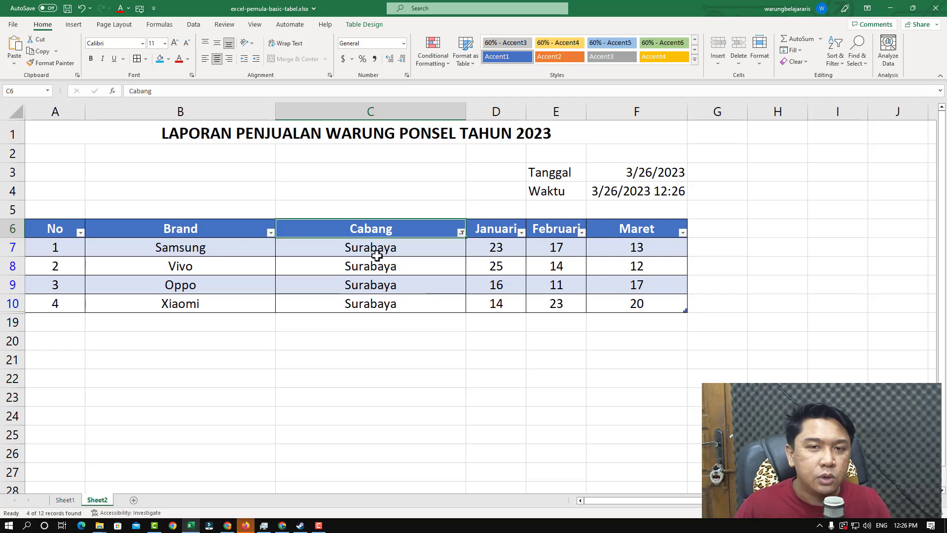
Step: Restore all 12 rows in the Cabang filter and switch to Sheet1's plain data
{"action": "left_click", "coordinate": [462, 232]}
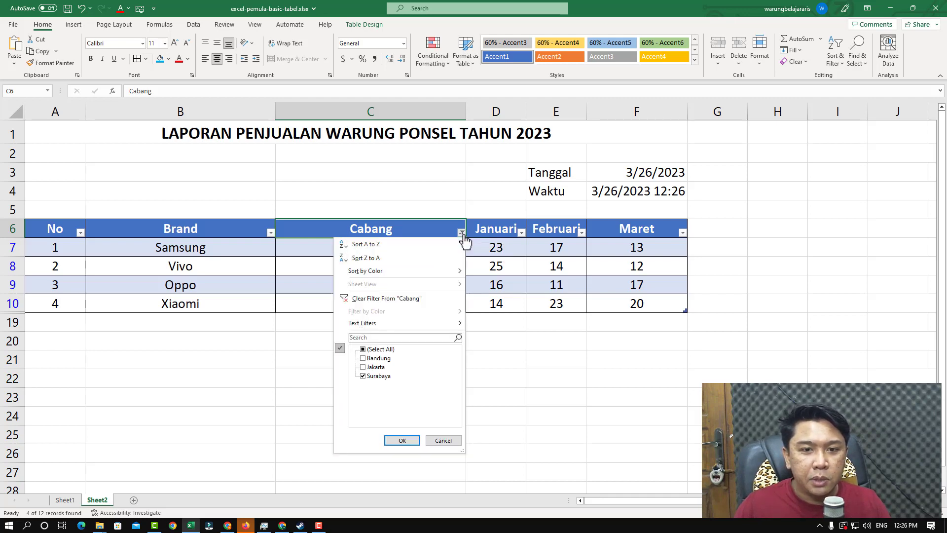
{"action": "left_click", "coordinate": [363, 350]}
{"action": "left_click", "coordinate": [401, 440]}
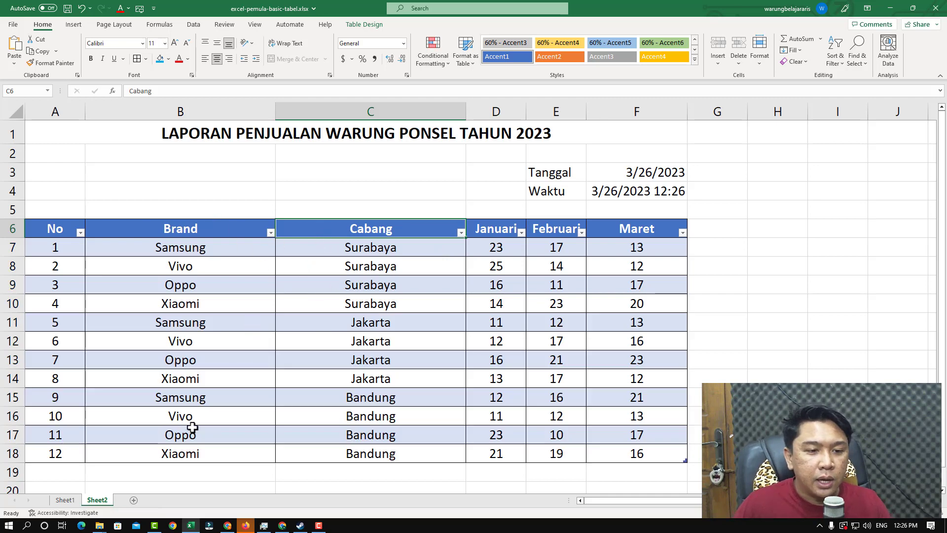
{"action": "left_click", "coordinate": [65, 499]}
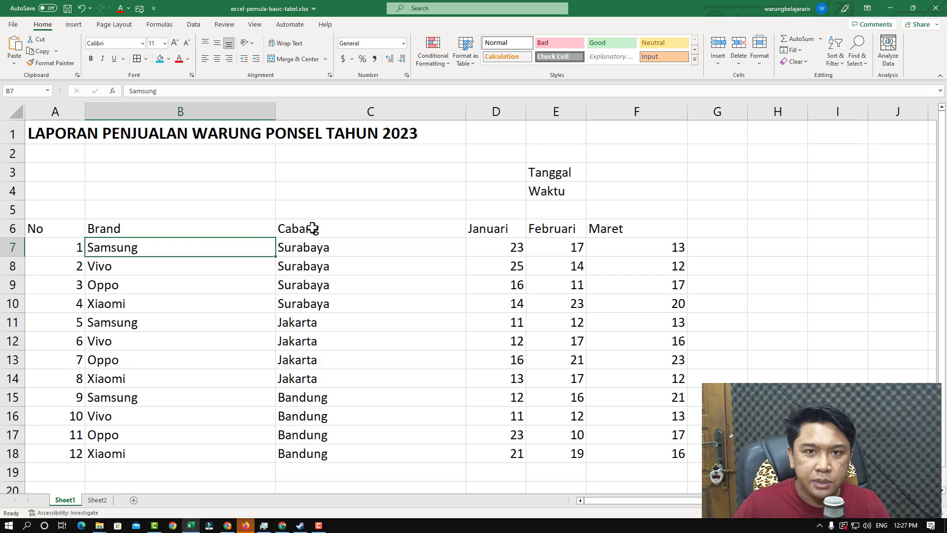
{"action": "left_click", "coordinate": [266, 267]}
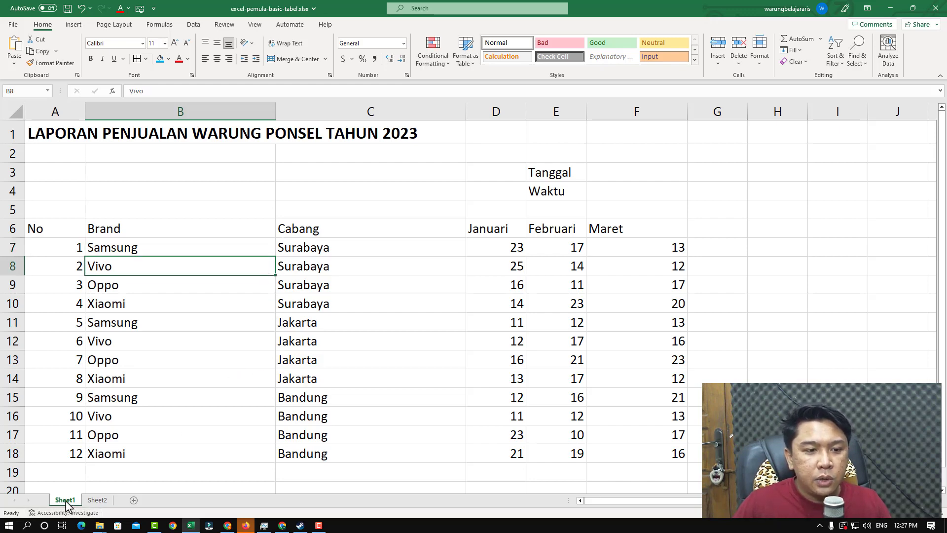
{"action": "left_click", "coordinate": [97, 500]}
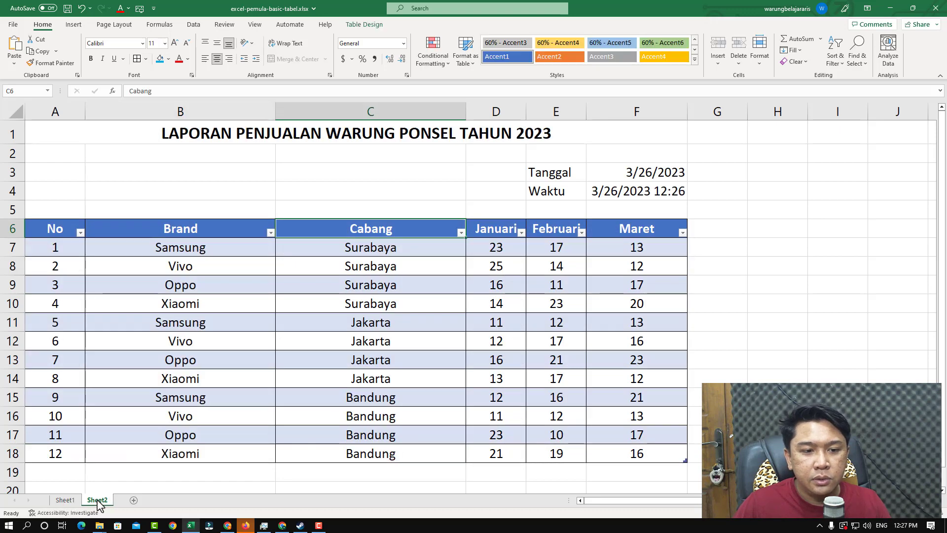
{"action": "left_click", "coordinate": [79, 503]}
{"action": "left_click", "coordinate": [98, 502]}
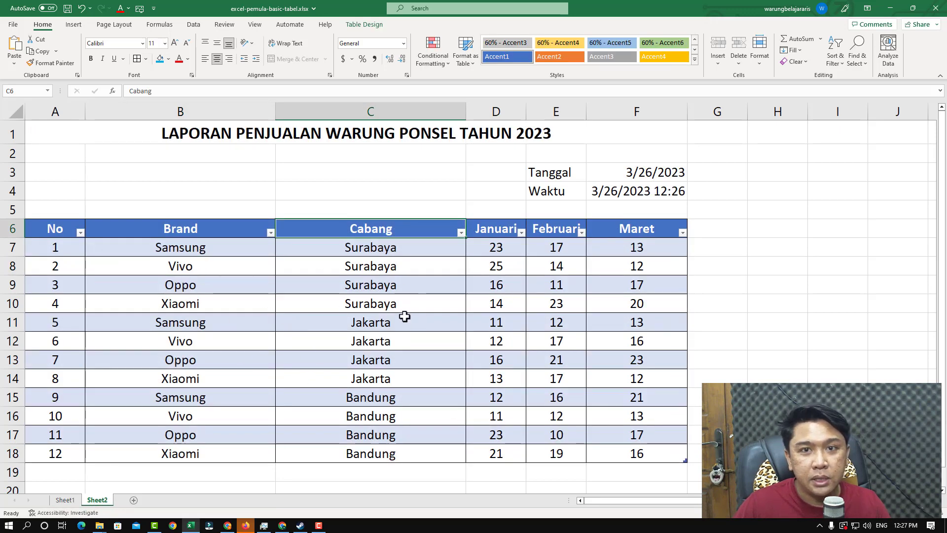
{"action": "left_click", "coordinate": [66, 502]}
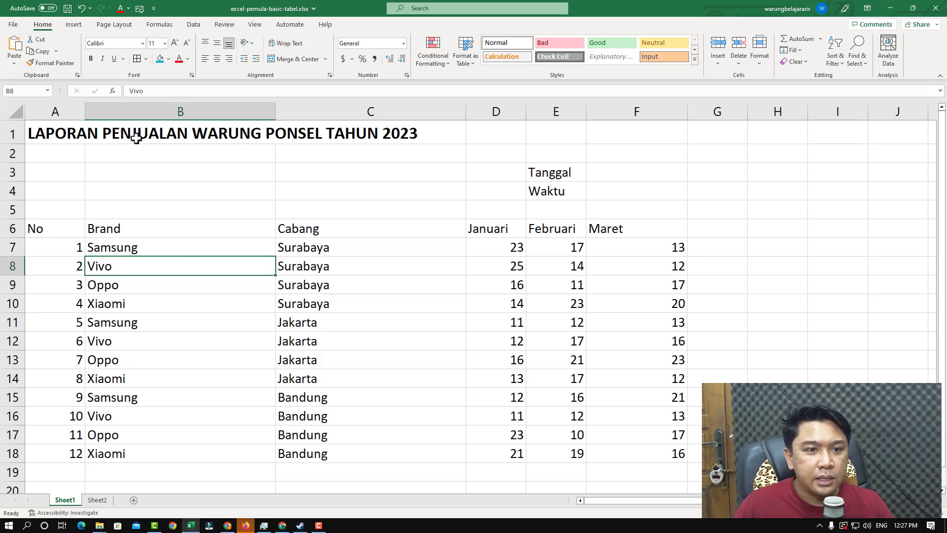
{"action": "left_click", "coordinate": [95, 134]}
{"action": "left_click", "coordinate": [43, 132]}
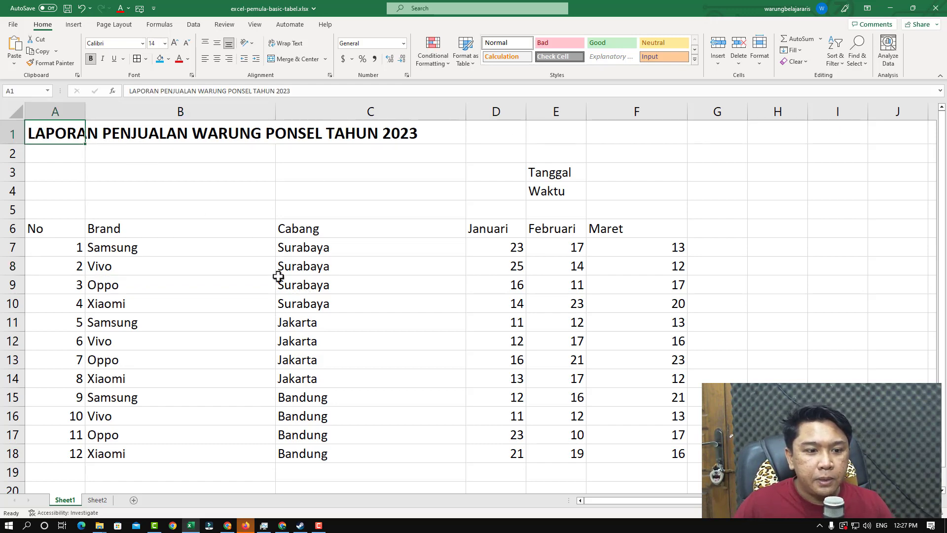
{"action": "left_click", "coordinate": [97, 500]}
{"action": "left_click", "coordinate": [234, 153]}
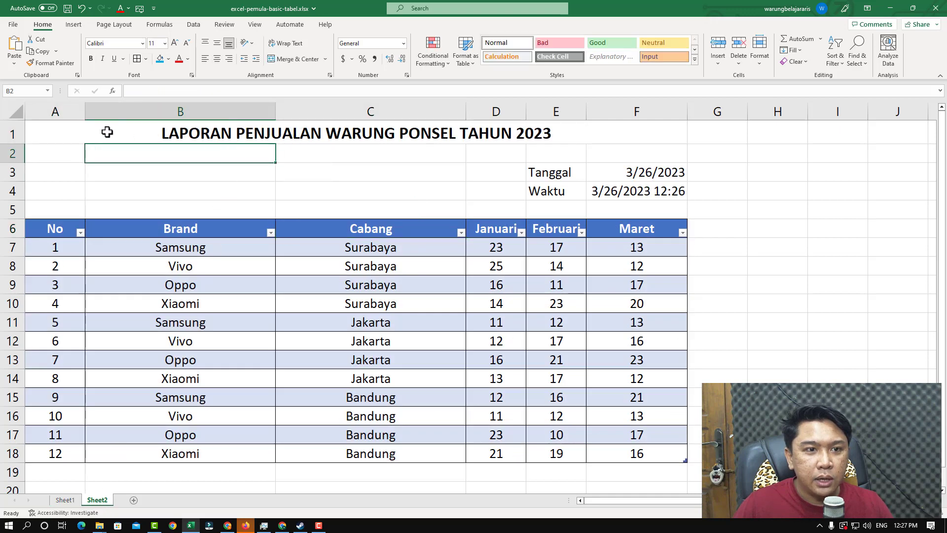
{"action": "left_click", "coordinate": [54, 127]}
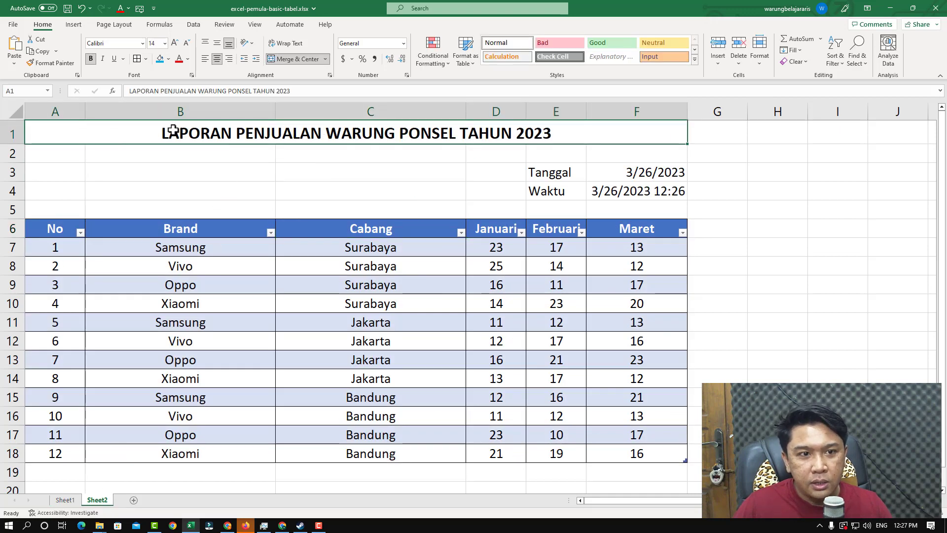
{"action": "left_click", "coordinate": [53, 164]}
{"action": "left_click", "coordinate": [43, 132]}
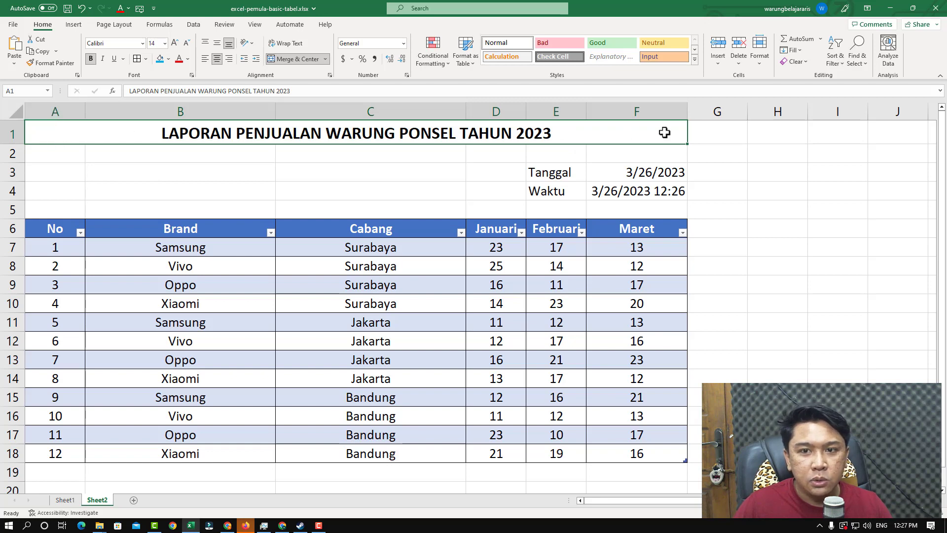
{"action": "left_click", "coordinate": [66, 500]}
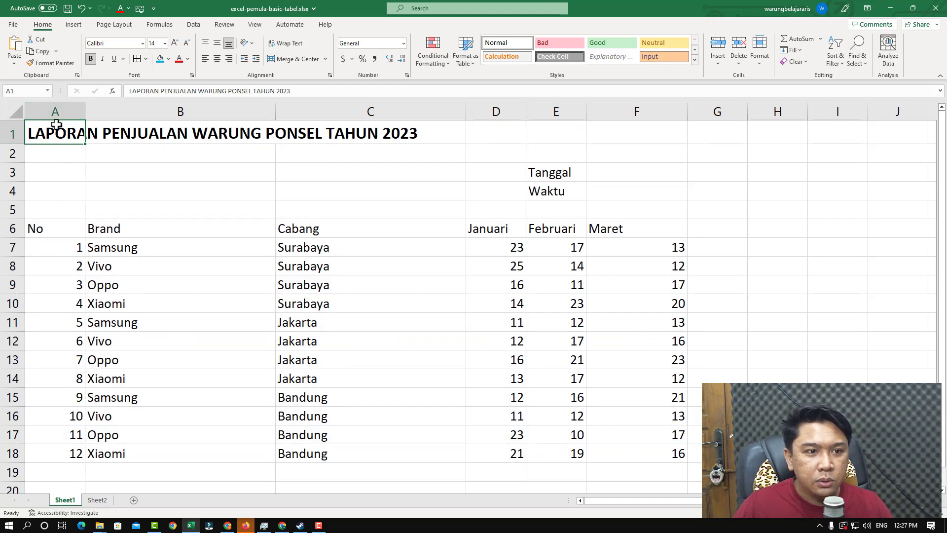
Step: Merge and centre the report title across cells A1:F1
{"action": "left_click_drag", "start_coordinate": [54, 132], "coordinate": [622, 129]}
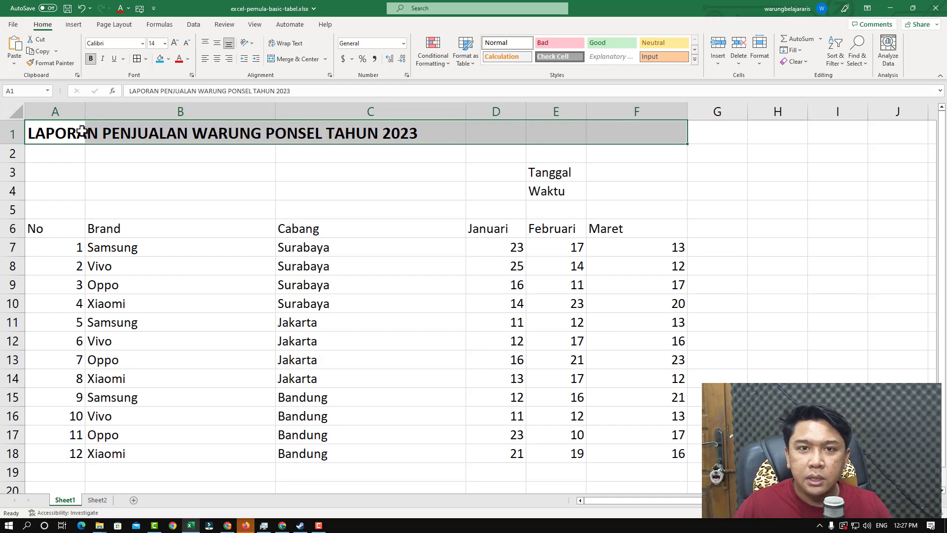
{"action": "left_click", "coordinate": [295, 59]}
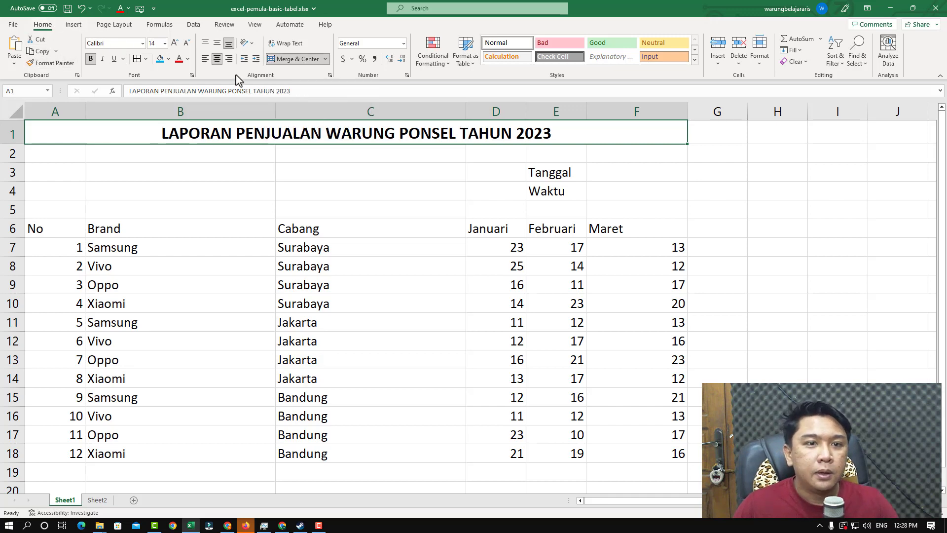
Step: Point out the Tanggal and Waktu labels in E3 and E4
{"action": "left_click", "coordinate": [554, 176]}
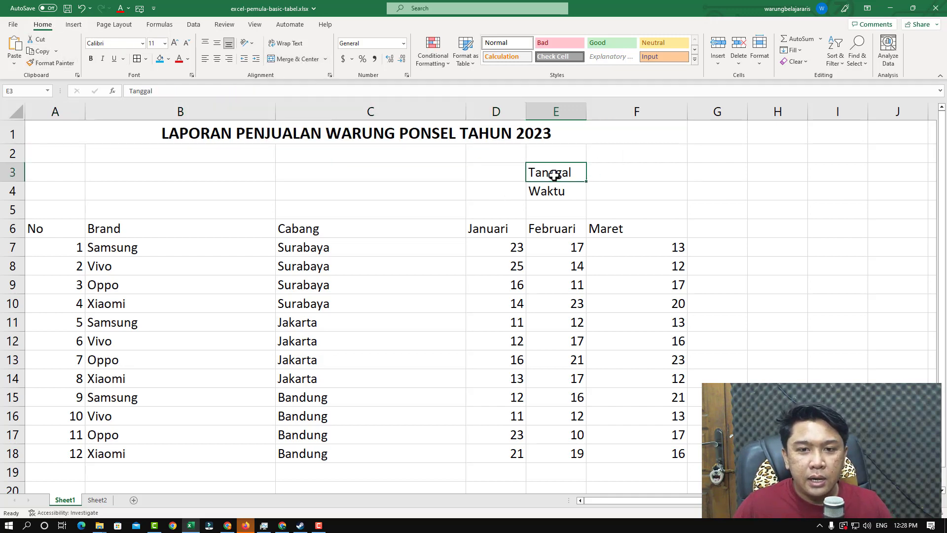
{"action": "left_click", "coordinate": [550, 186]}
{"action": "left_click", "coordinate": [546, 174]}
{"action": "left_click", "coordinate": [546, 187]}
{"action": "left_click", "coordinate": [545, 175]}
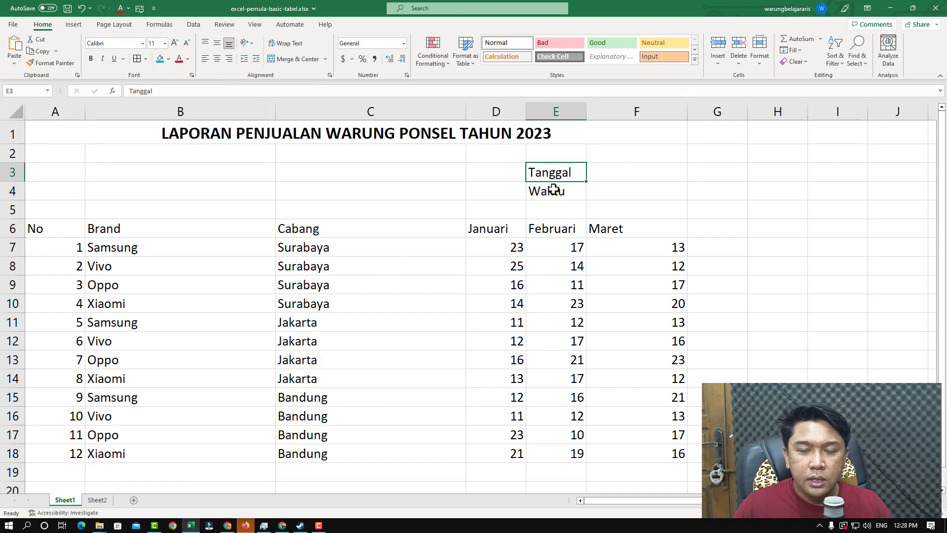
{"action": "left_click", "coordinate": [552, 189]}
{"action": "left_click", "coordinate": [555, 178]}
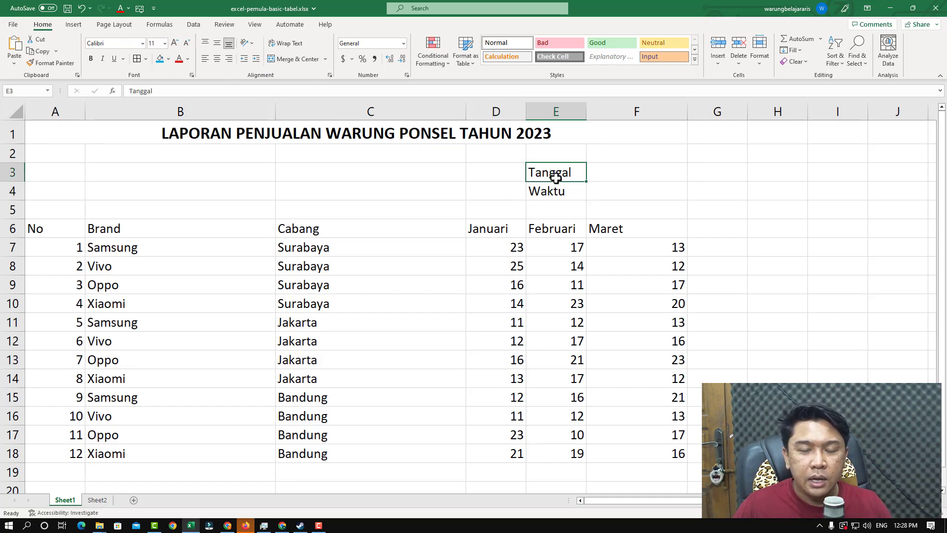
Step: Enter =TODAY() in F3 to show the current date, 3/26/2023
{"action": "left_click", "coordinate": [626, 173]}
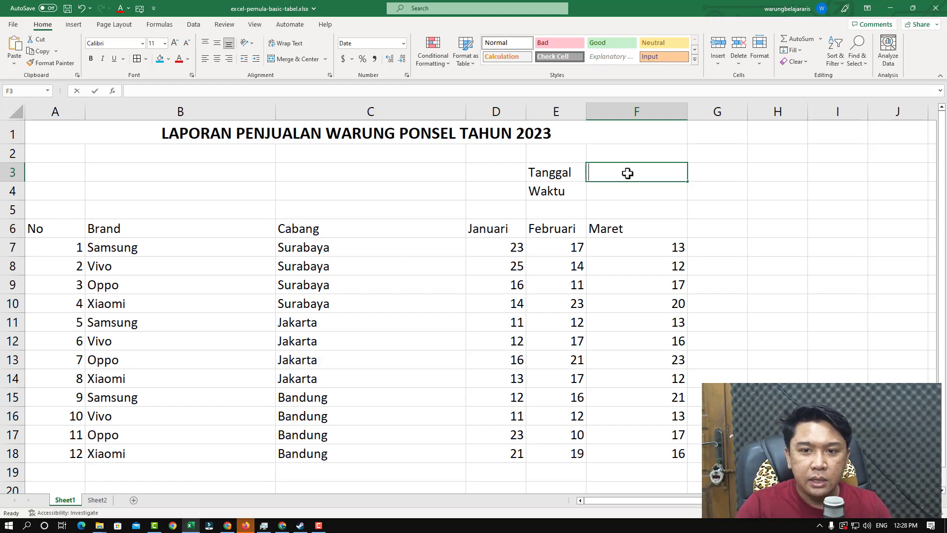
{"action": "type", "text": "=to"}
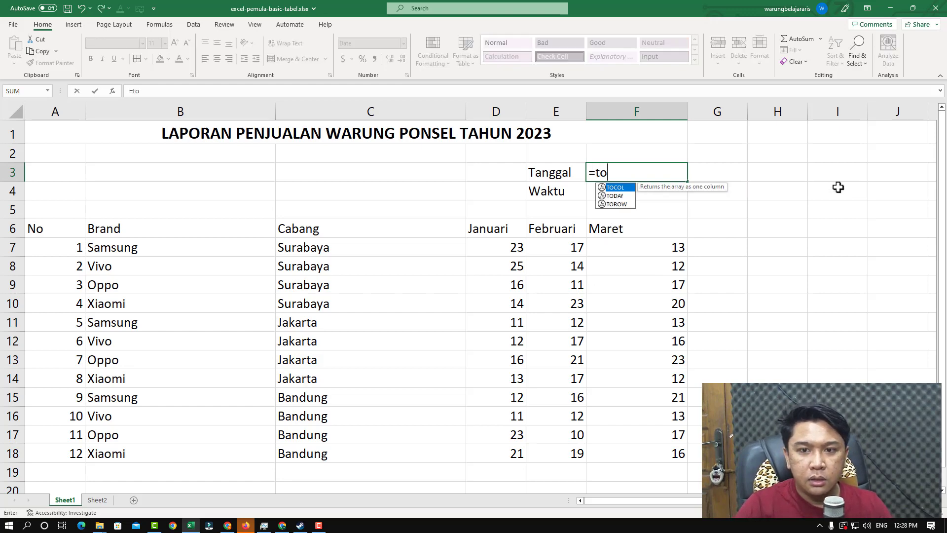
{"action": "key", "text": "BackSpace"}
{"action": "key", "text": "BackSpace"}
{"action": "type", "text": "TODAY"}
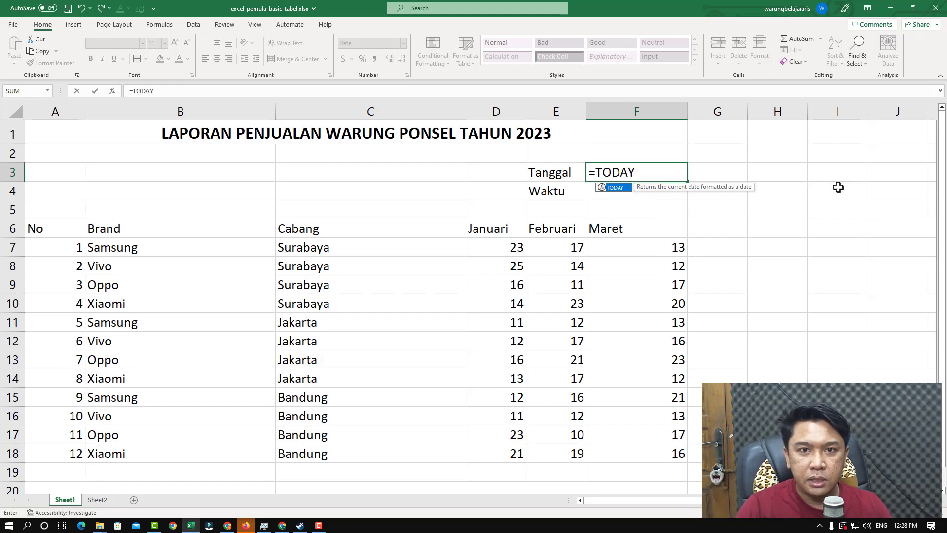
{"action": "type", "text": "()"}
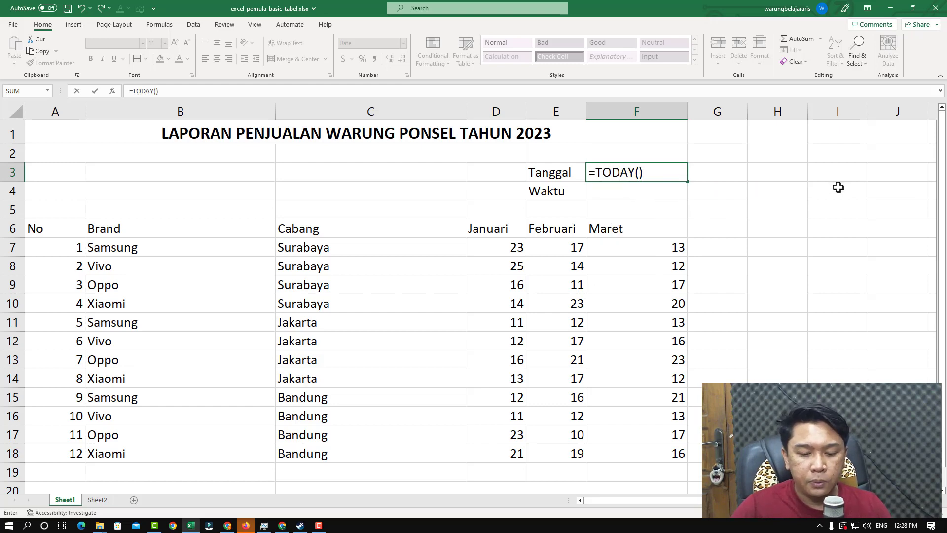
{"action": "key", "text": "Return"}
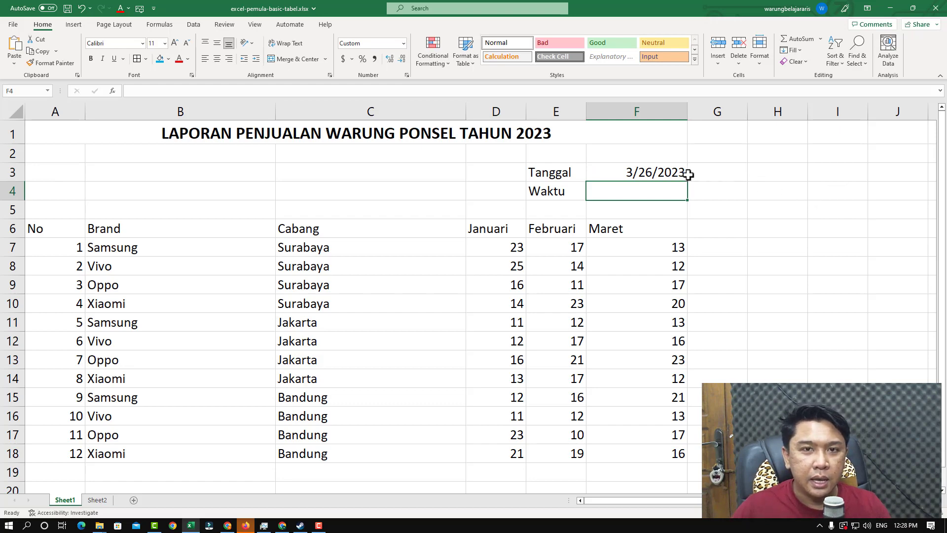
{"action": "left_click", "coordinate": [560, 194]}
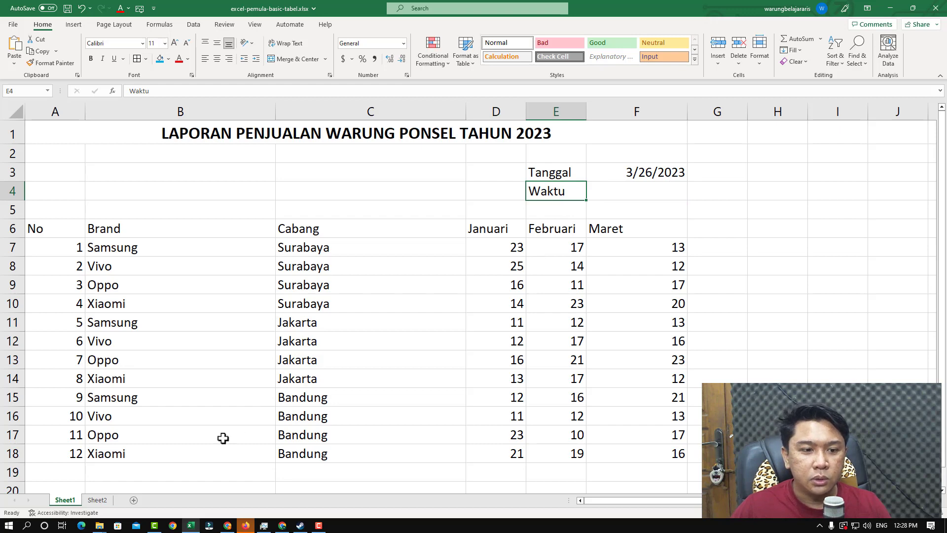
Step: Check the NOW formula in Sheet2's F4, then enter =NOW() in Sheet1's F4
{"action": "left_click", "coordinate": [97, 499]}
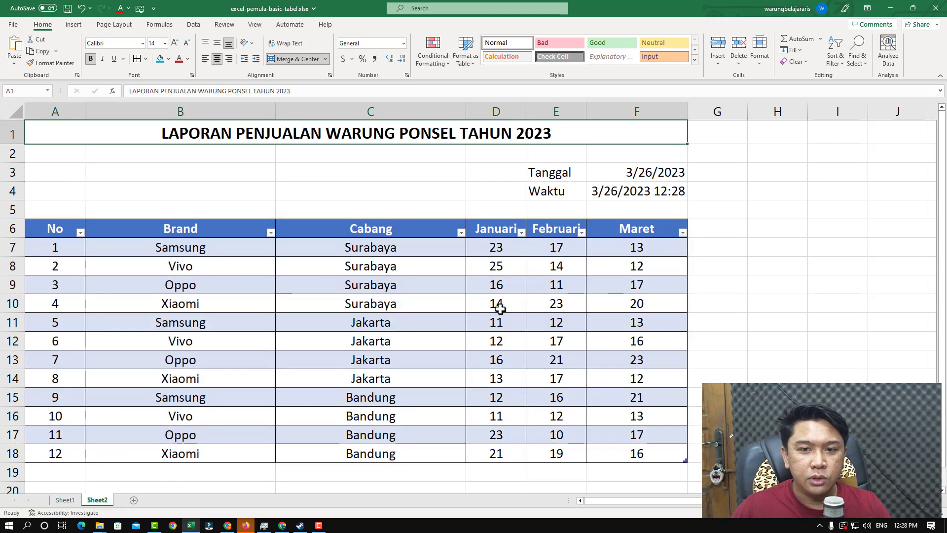
{"action": "left_click", "coordinate": [630, 193]}
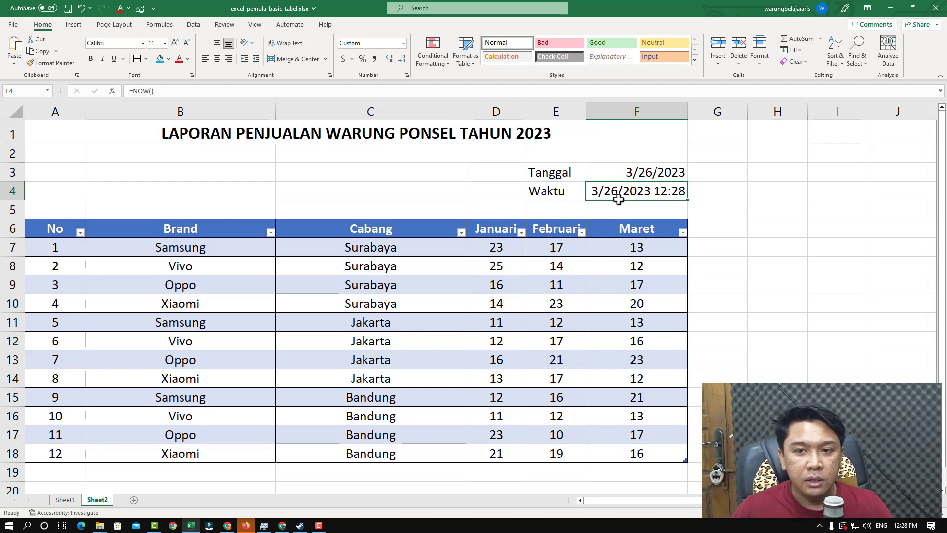
{"action": "left_click", "coordinate": [65, 500]}
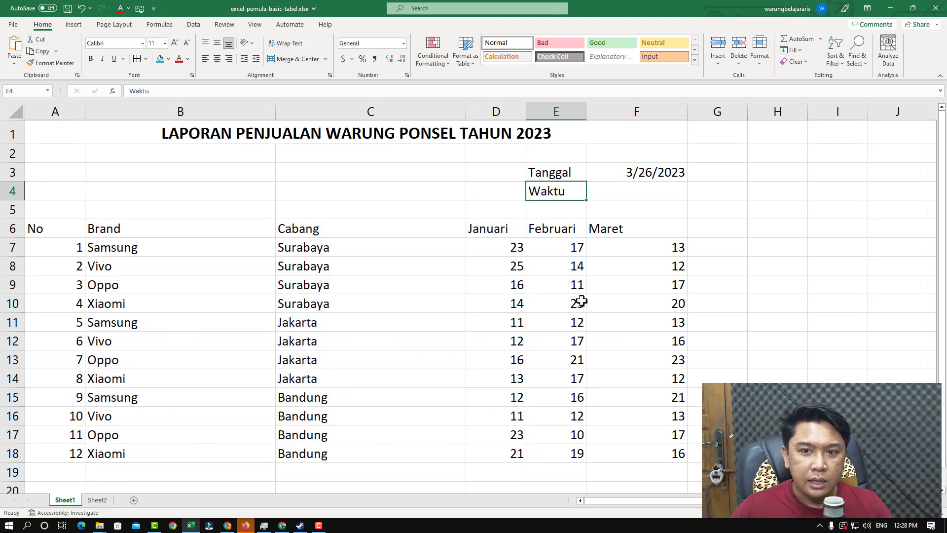
{"action": "left_click", "coordinate": [614, 195]}
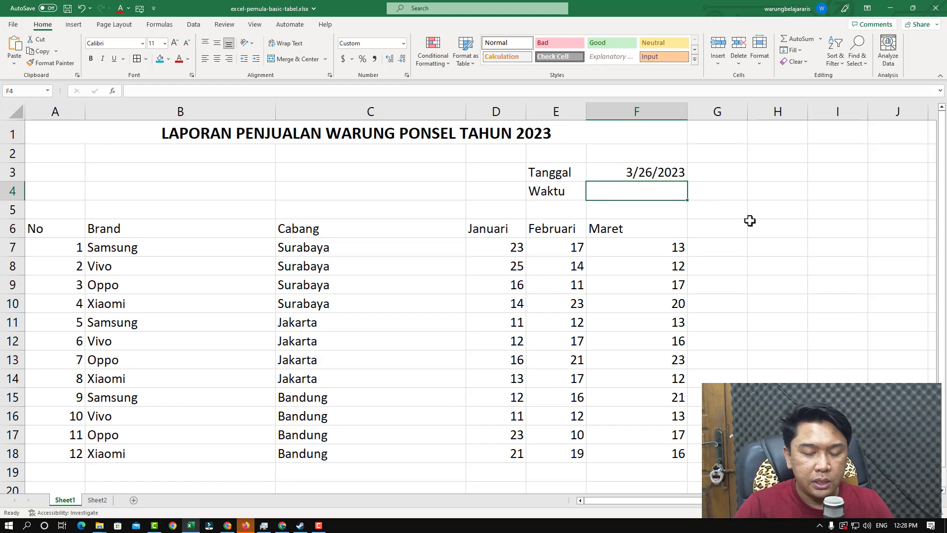
{"action": "type", "text": "=NOW"}
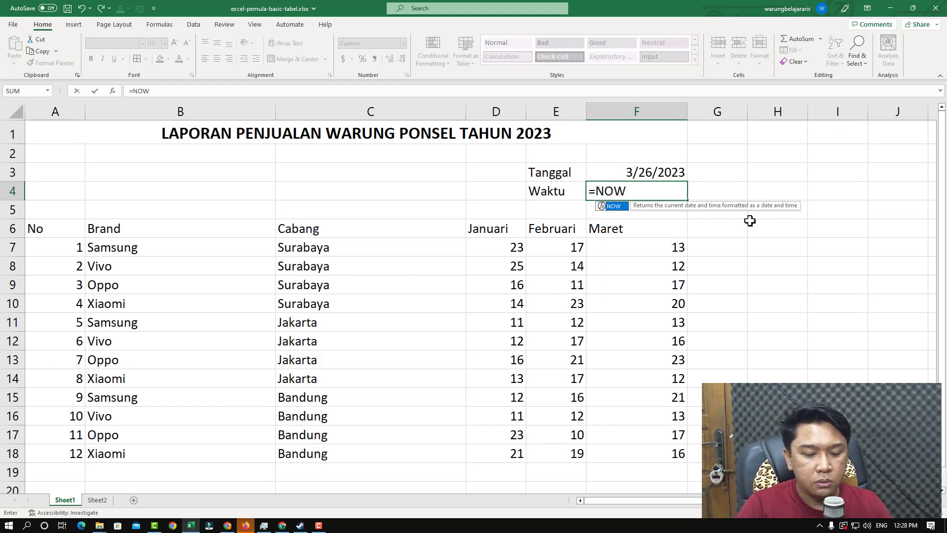
{"action": "type", "text": "()"}
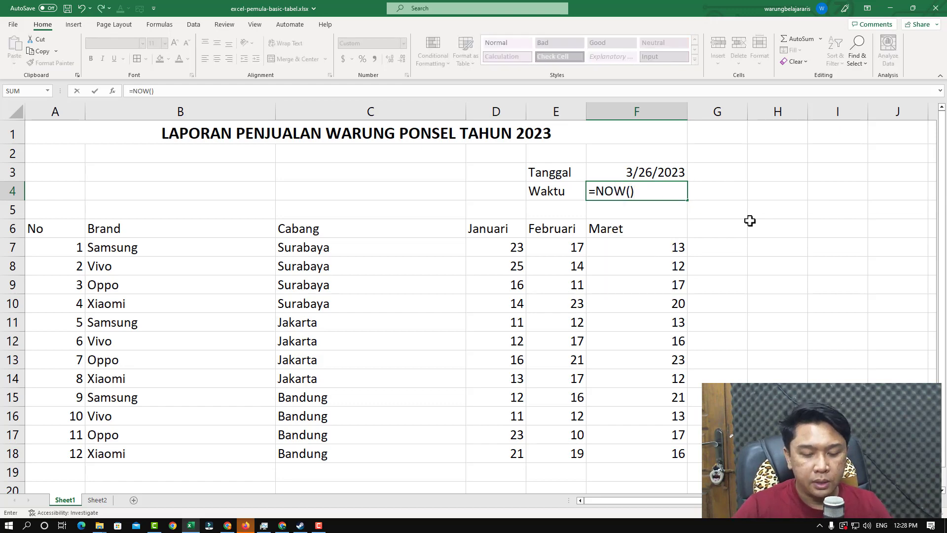
{"action": "key", "text": "Return"}
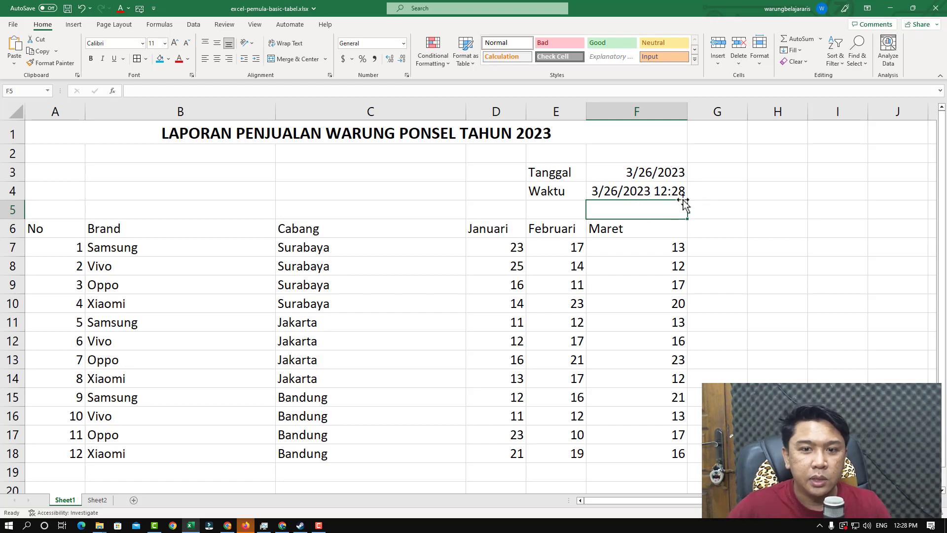
Step: Point out the Tanggal and Waktu labels and select the sales table A6:F18
{"action": "left_click", "coordinate": [545, 173]}
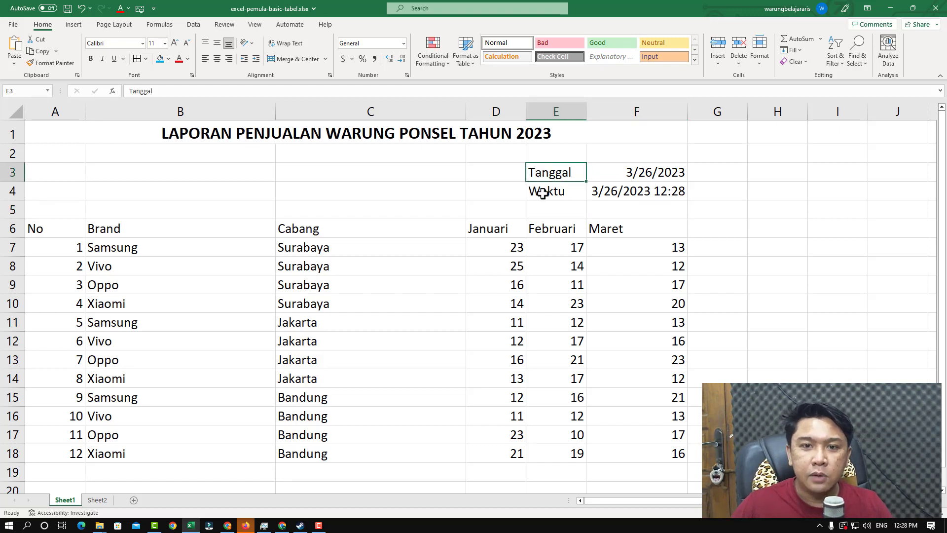
{"action": "left_click", "coordinate": [541, 190]}
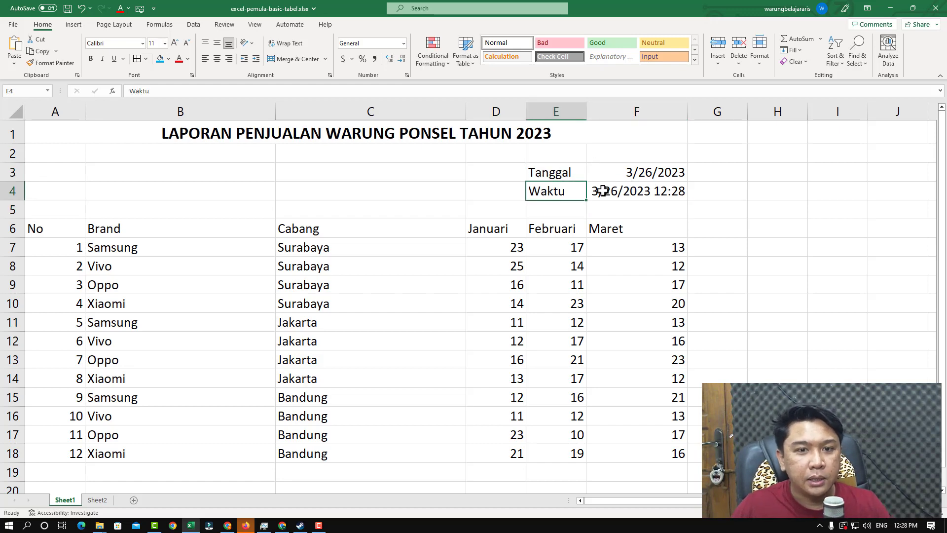
{"action": "left_click", "coordinate": [259, 333]}
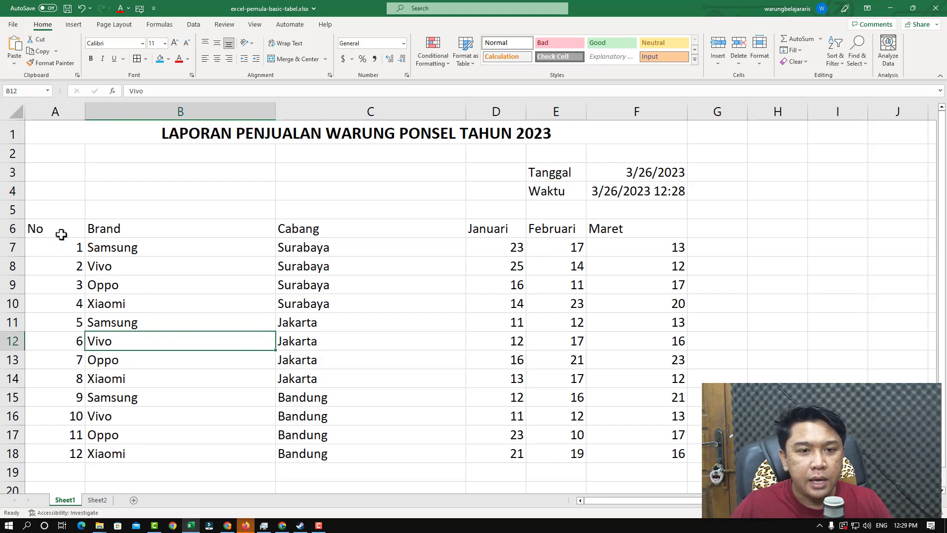
{"action": "left_click_drag", "start_coordinate": [58, 229], "coordinate": [651, 458]}
Step: Apply All Borders to every cell of the sales table A6:F18
{"action": "left_click", "coordinate": [535, 414]}
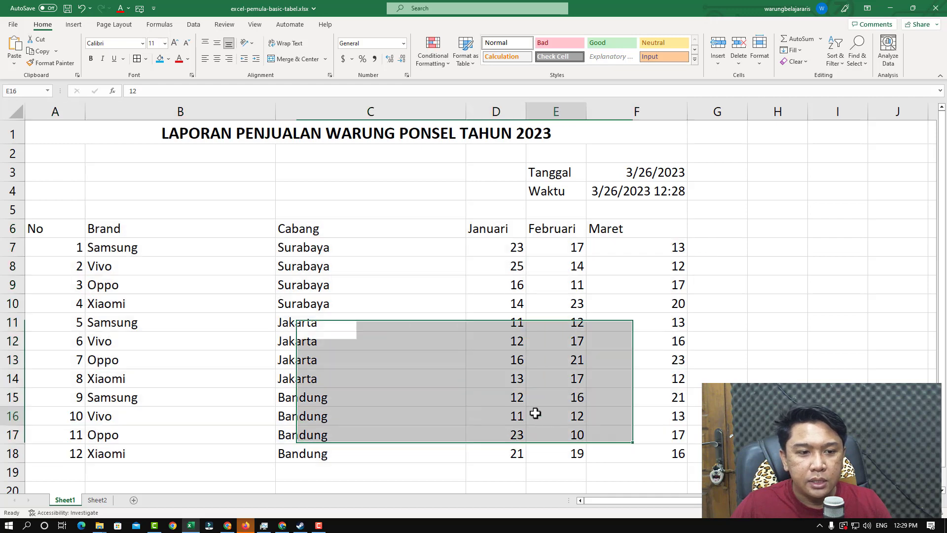
{"action": "left_click_drag", "start_coordinate": [42, 228], "coordinate": [655, 454]}
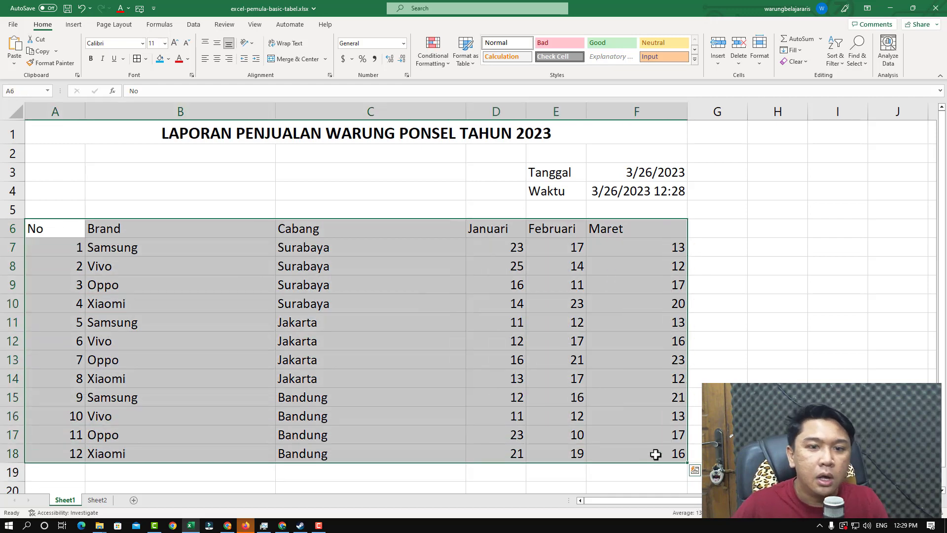
{"action": "left_click", "coordinate": [430, 394]}
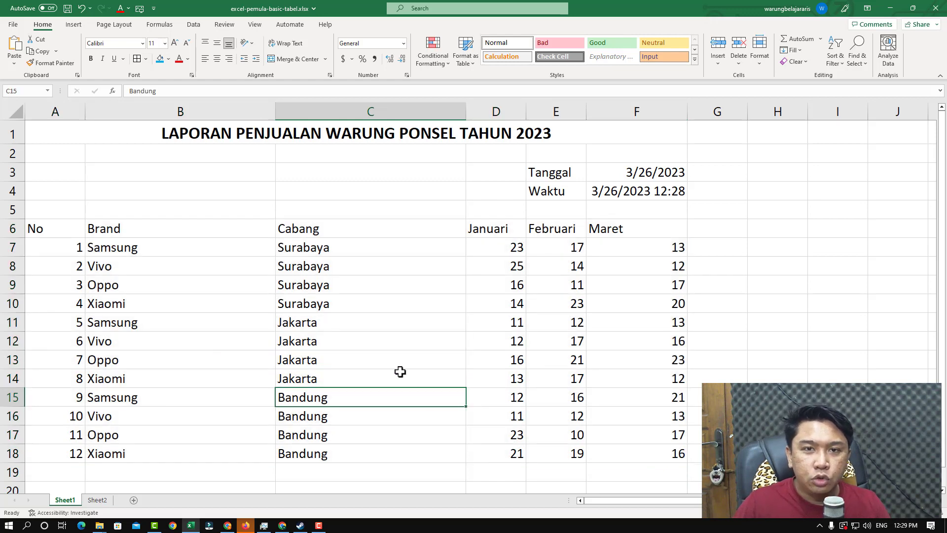
{"action": "left_click_drag", "start_coordinate": [35, 228], "coordinate": [672, 445]}
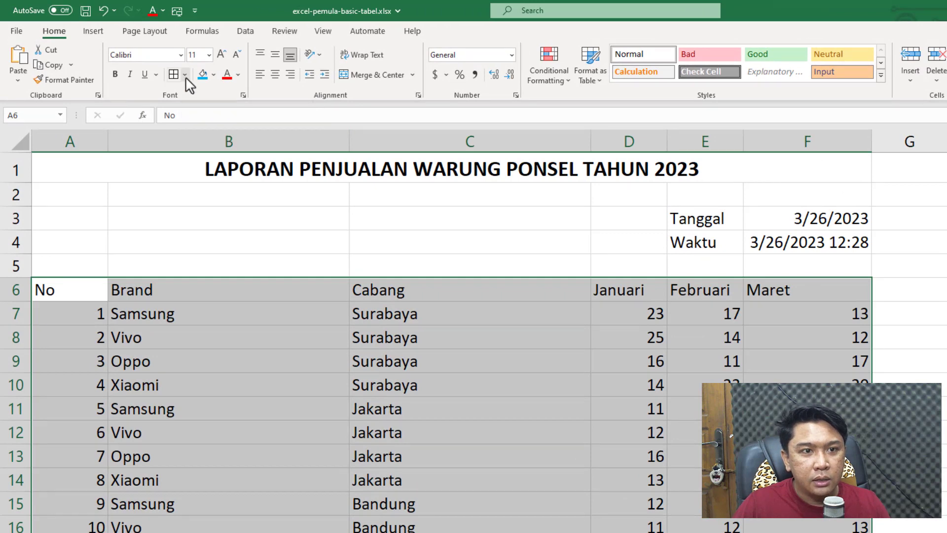
{"action": "left_click", "coordinate": [185, 75]}
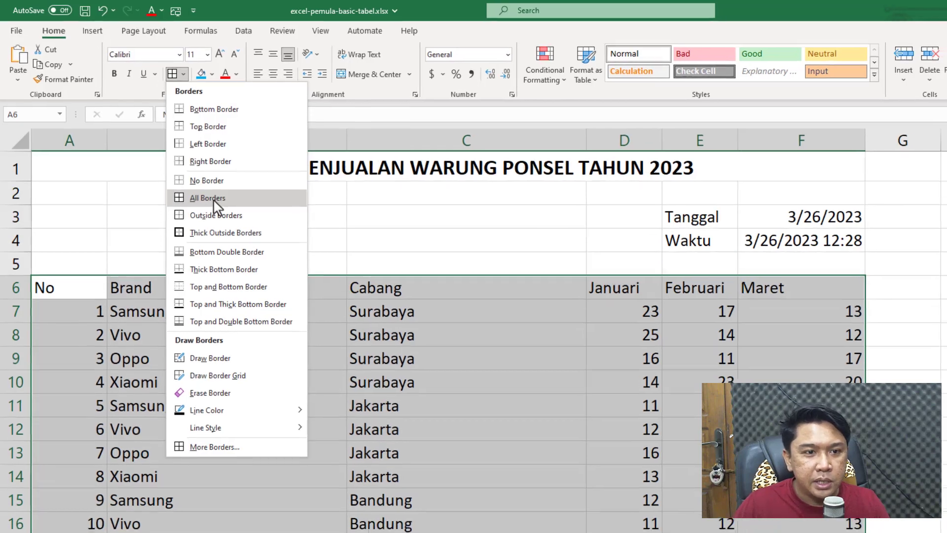
{"action": "left_click", "coordinate": [210, 201]}
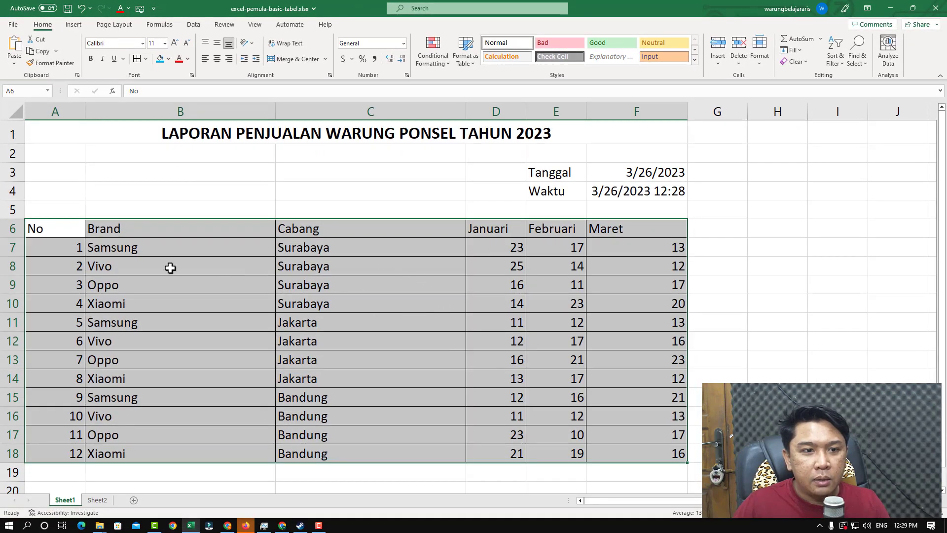
{"action": "left_click", "coordinate": [163, 252]}
{"action": "left_click_drag", "start_coordinate": [67, 232], "coordinate": [634, 453]}
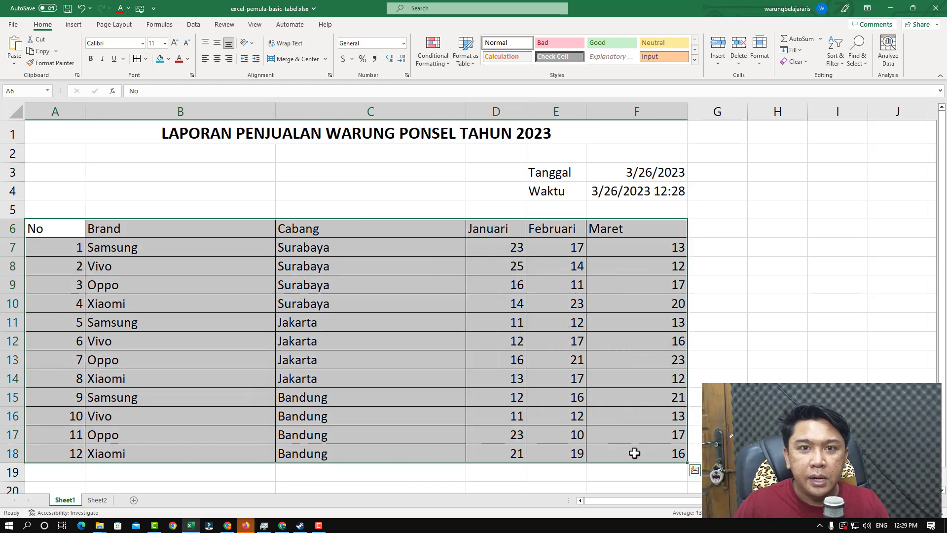
{"action": "left_click", "coordinate": [246, 272]}
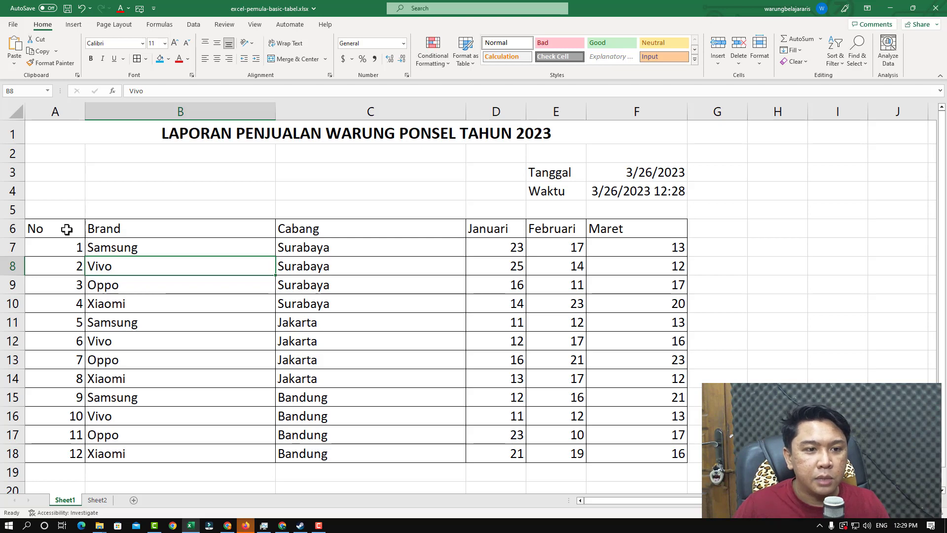
Step: In Format Cells for A6:F18, set dashed outline and inside borders
{"action": "left_click_drag", "start_coordinate": [67, 229], "coordinate": [605, 448]}
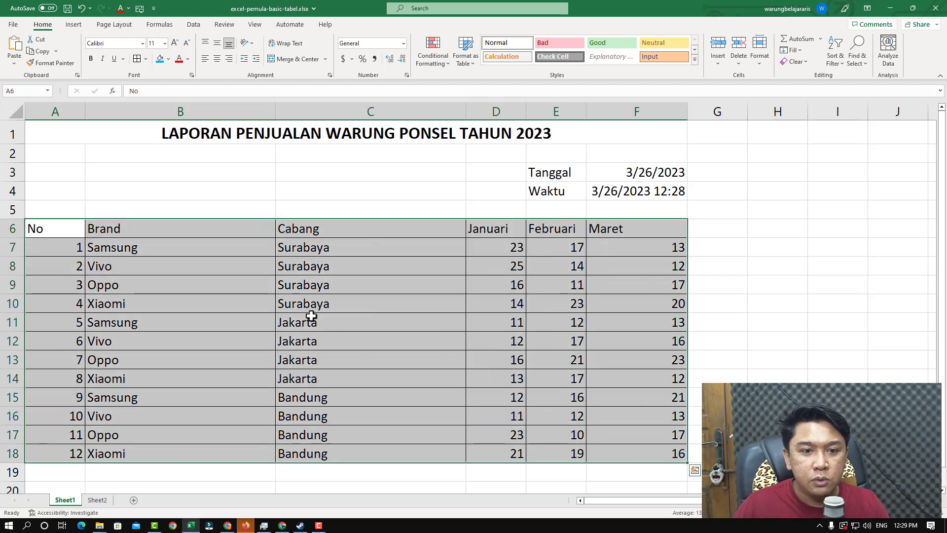
{"action": "right_click", "coordinate": [349, 247]}
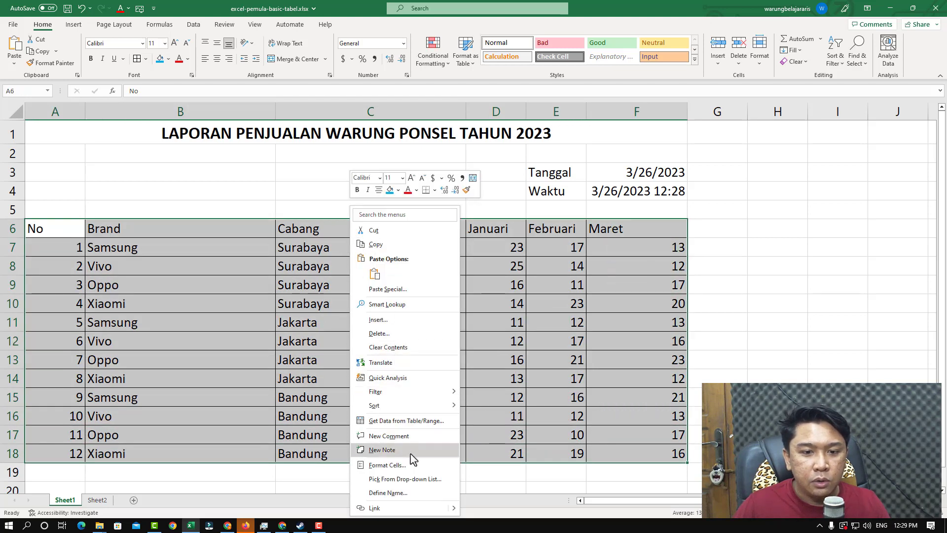
{"action": "left_click", "coordinate": [412, 473]}
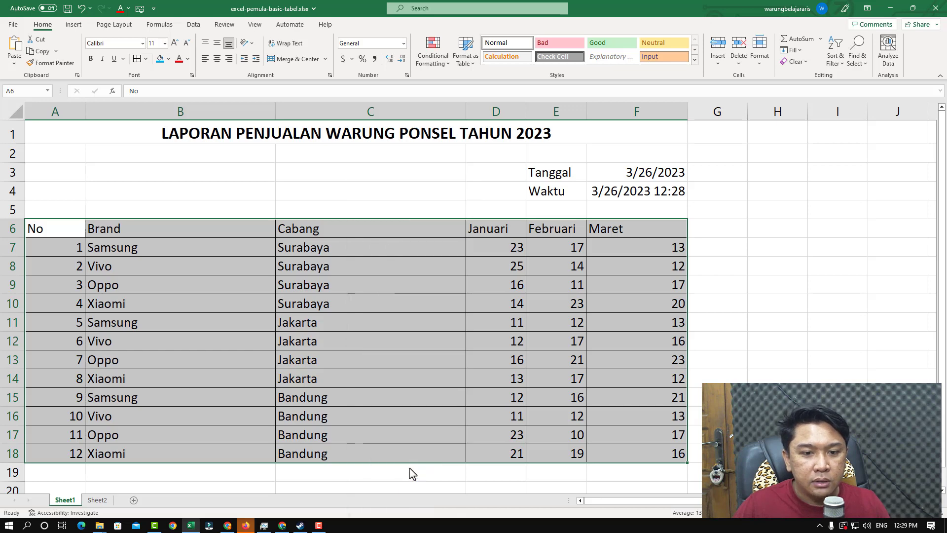
{"action": "left_click_drag", "start_coordinate": [372, 284], "coordinate": [334, 180]}
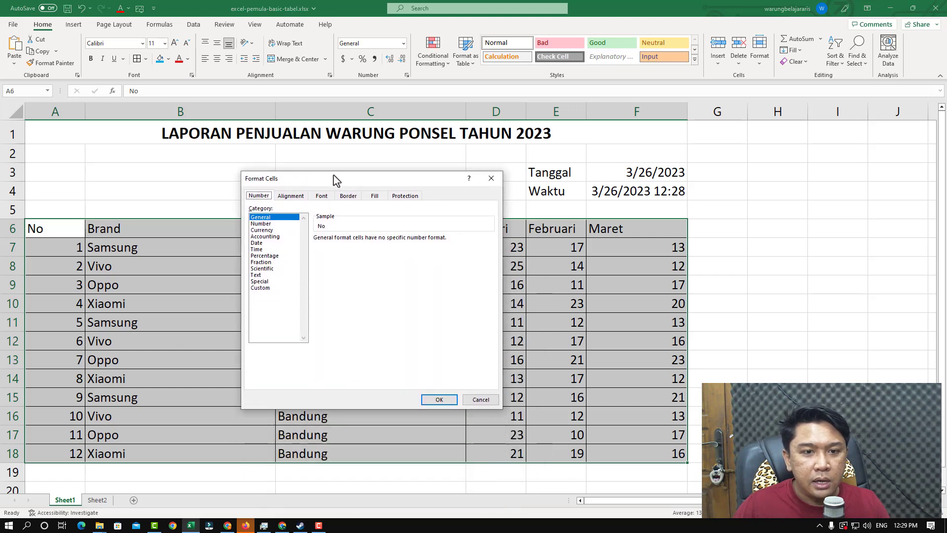
{"action": "left_click", "coordinate": [348, 196]}
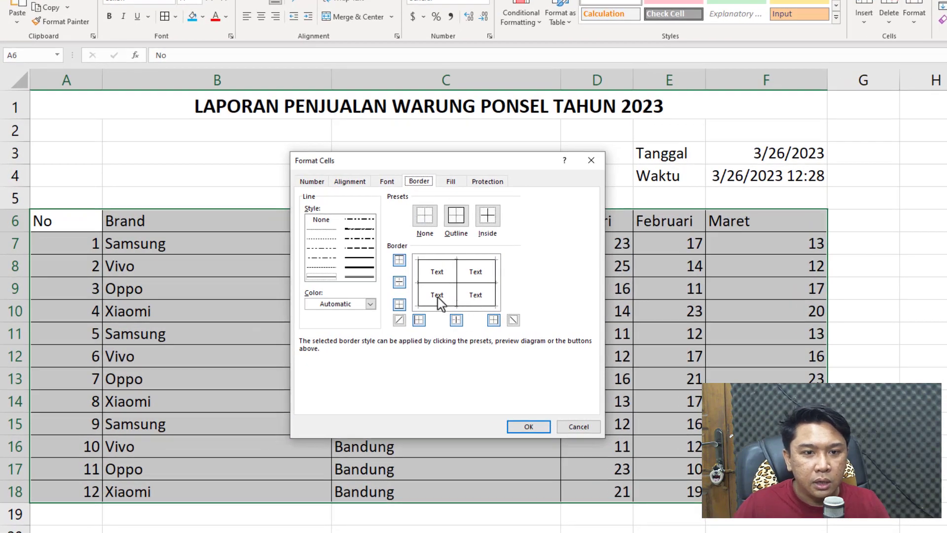
{"action": "left_click", "coordinate": [360, 229]}
{"action": "left_click", "coordinate": [428, 262]}
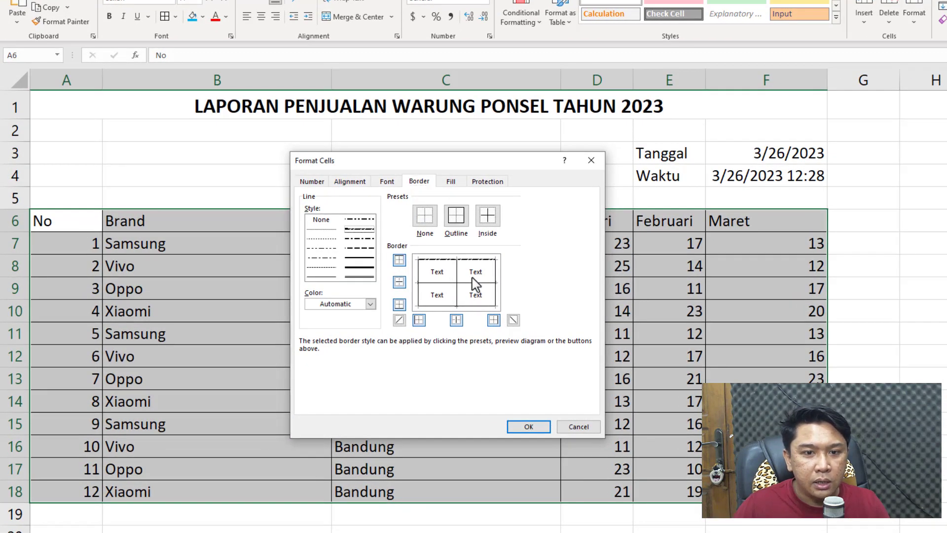
{"action": "left_click", "coordinate": [486, 306]}
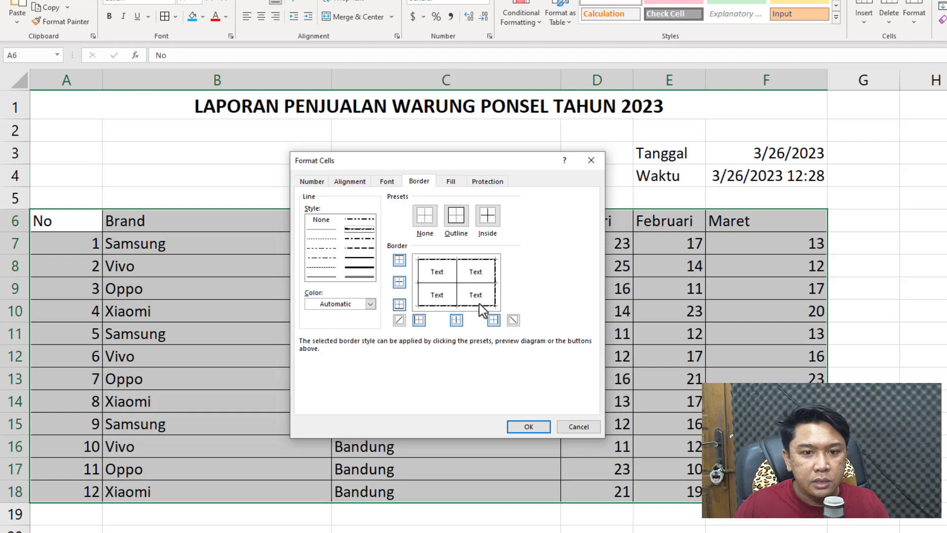
{"action": "left_click", "coordinate": [418, 291]}
{"action": "left_click", "coordinate": [363, 248]}
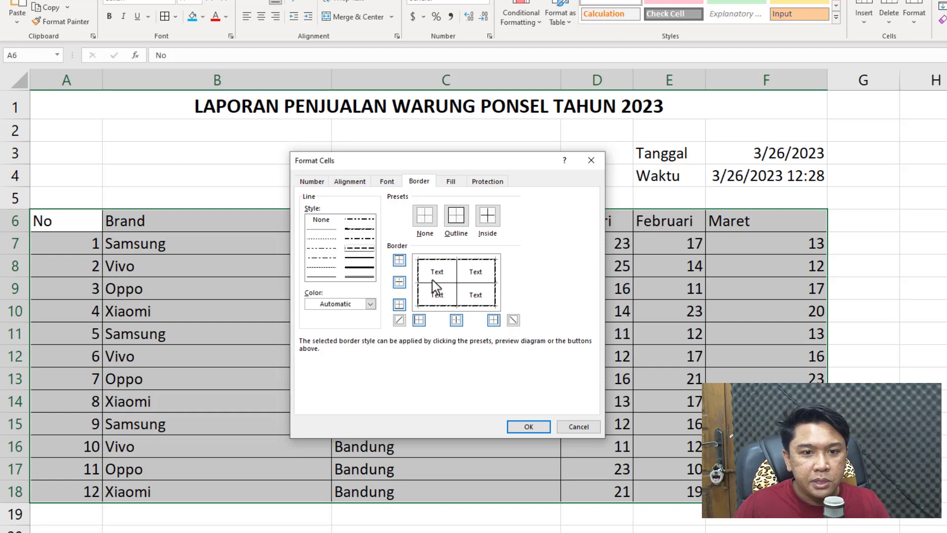
{"action": "left_click", "coordinate": [455, 279]}
{"action": "left_click", "coordinate": [475, 283]}
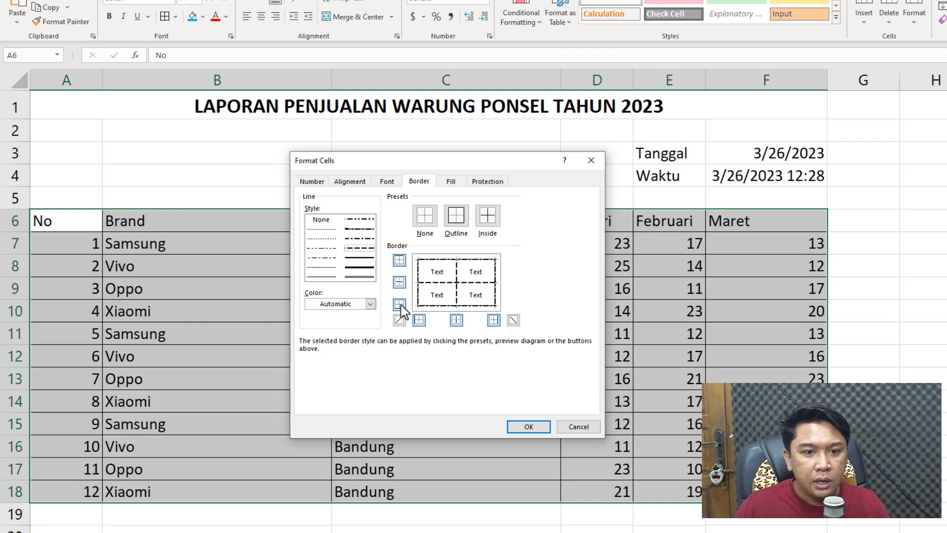
Step: Recolour the dashed borders red, redraw the lines, and apply to the table
{"action": "left_click", "coordinate": [372, 305]}
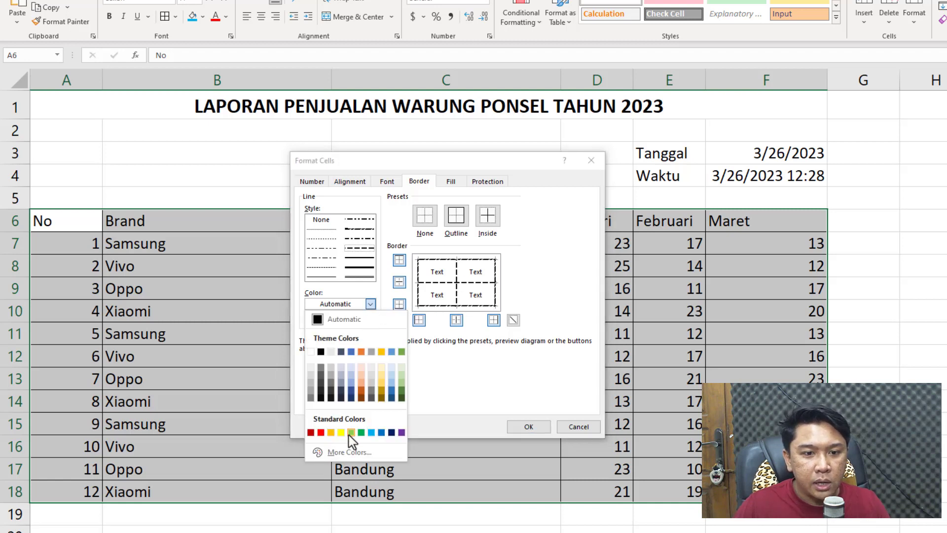
{"action": "left_click", "coordinate": [321, 432]}
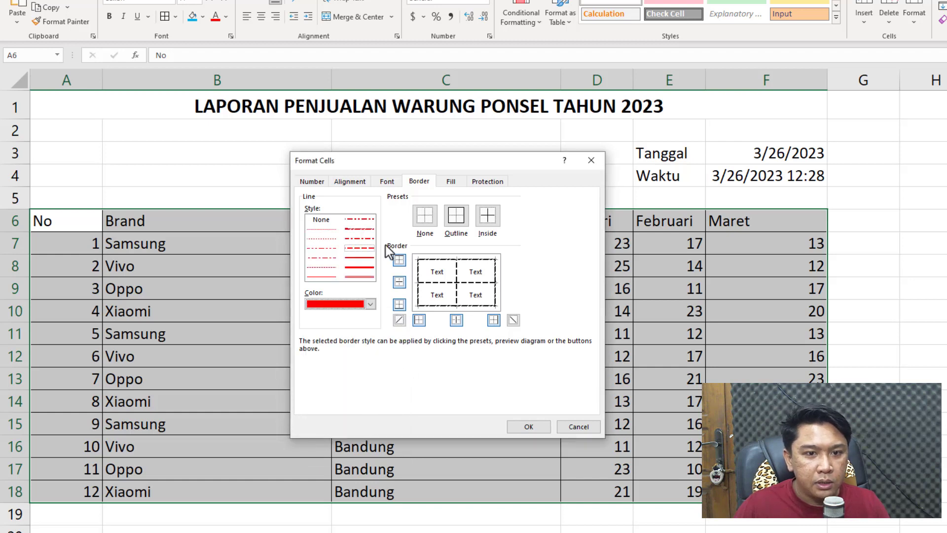
{"action": "left_click", "coordinate": [417, 272]}
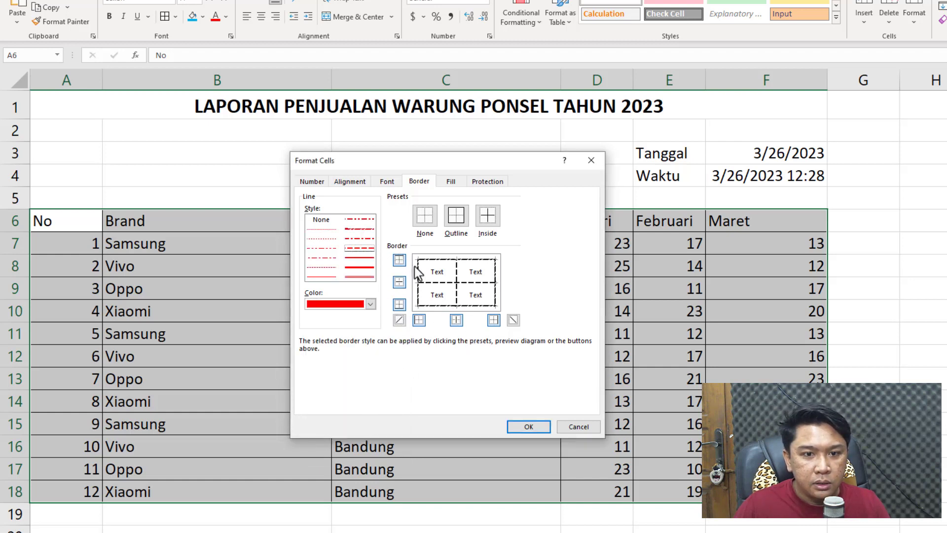
{"action": "left_click", "coordinate": [448, 282]}
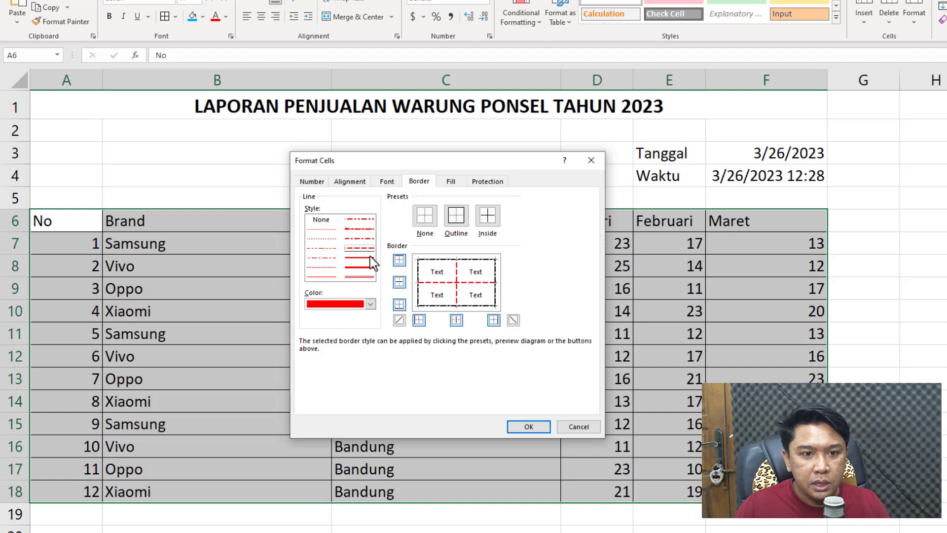
{"action": "left_click", "coordinate": [360, 239]}
{"action": "left_click", "coordinate": [477, 259]}
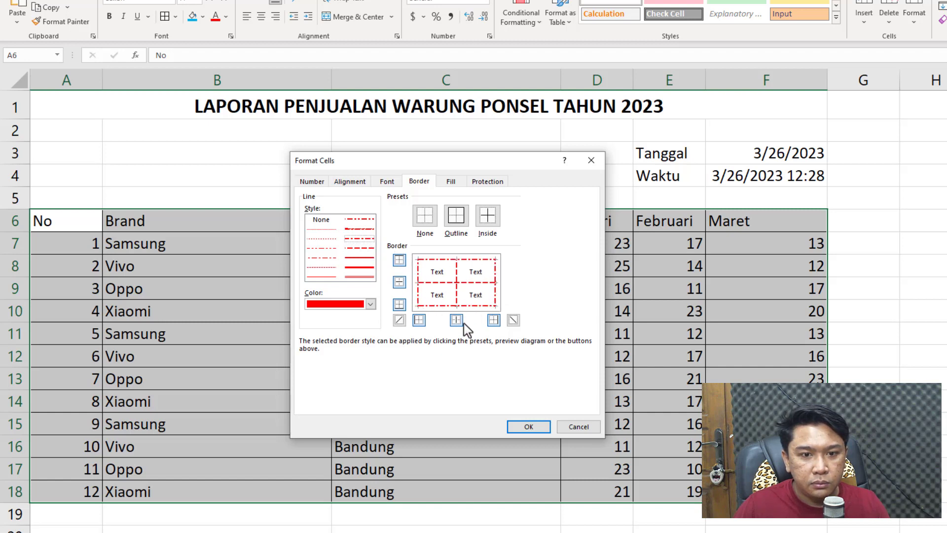
{"action": "left_click", "coordinate": [528, 426]}
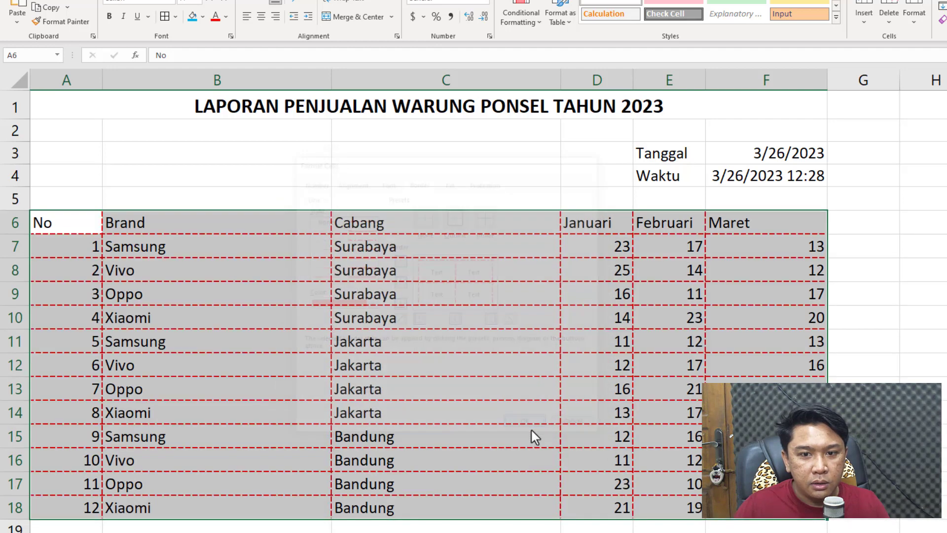
{"action": "left_click", "coordinate": [611, 413]}
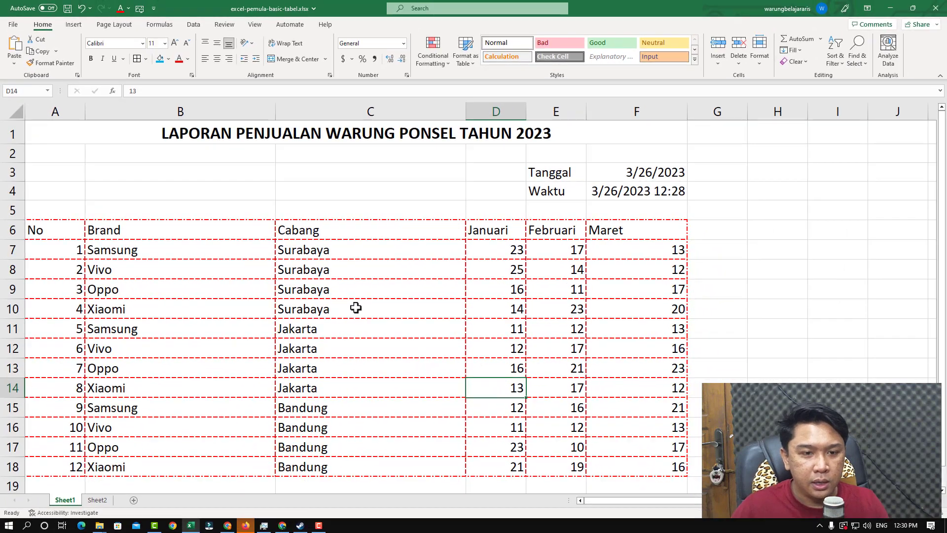
Step: Reset A6:F18 borders to thin solid black outline and inside lines via Format Cells
{"action": "left_click_drag", "start_coordinate": [65, 230], "coordinate": [628, 469]}
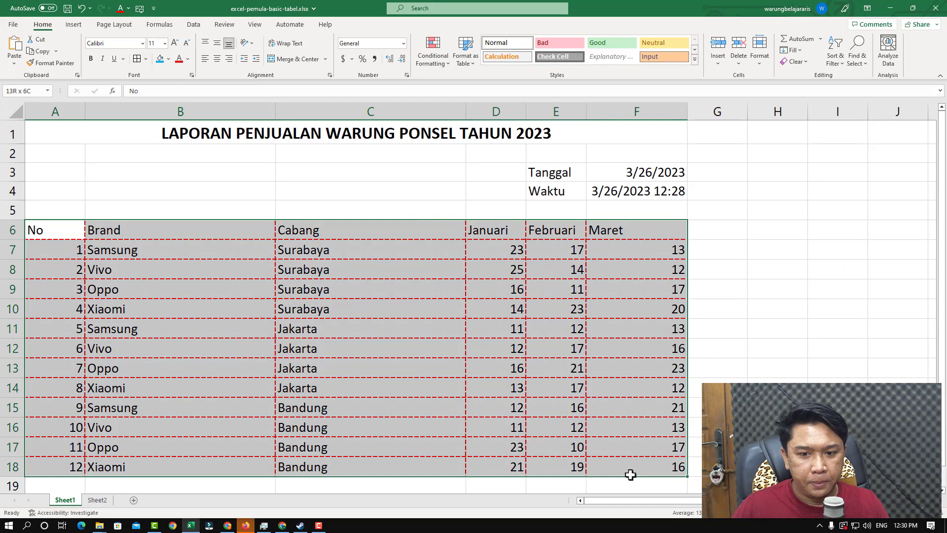
{"action": "right_click", "coordinate": [363, 253]}
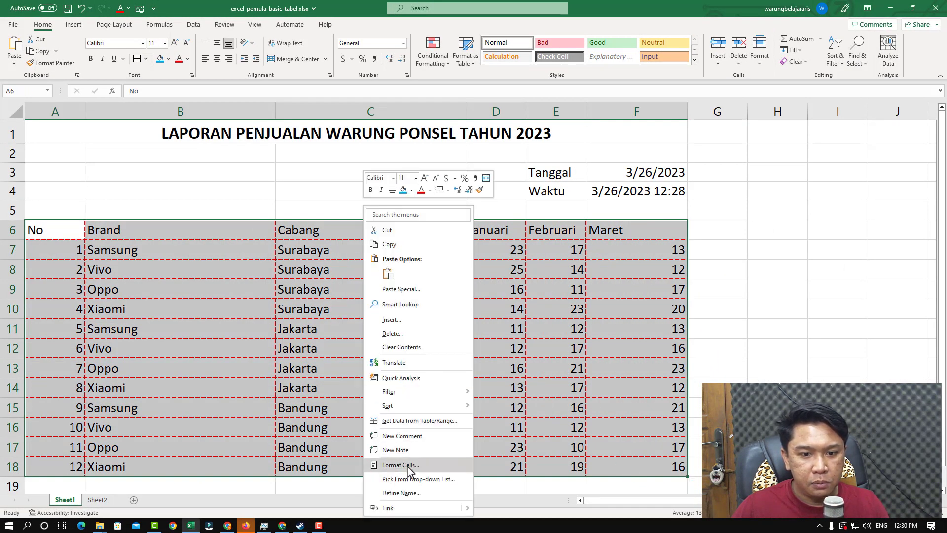
{"action": "left_click", "coordinate": [434, 467]}
{"action": "left_click", "coordinate": [340, 402]}
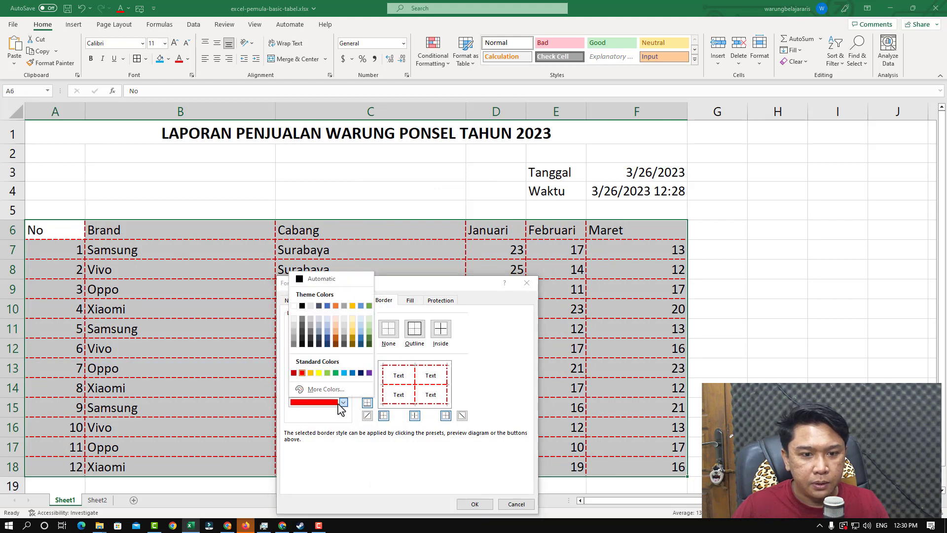
{"action": "left_click", "coordinate": [301, 306]}
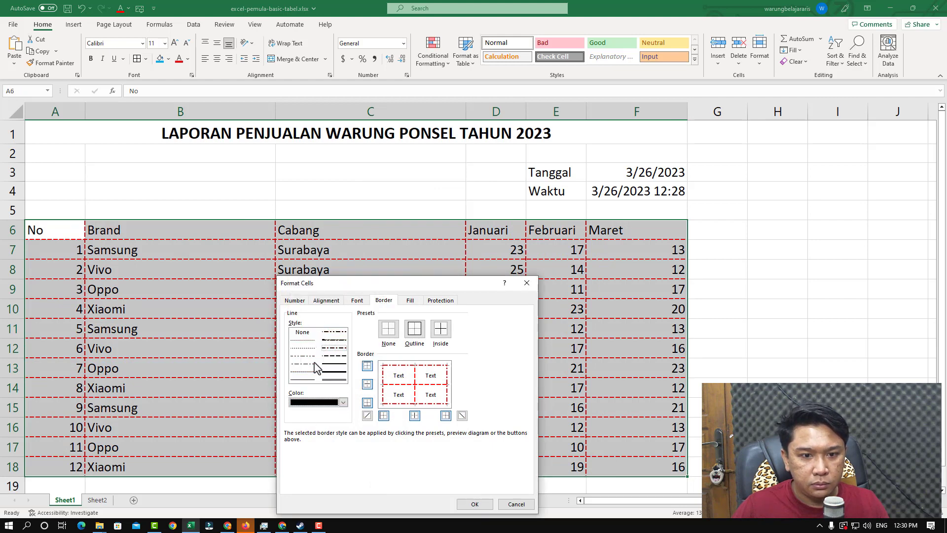
{"action": "left_click", "coordinate": [302, 378]}
{"action": "left_click", "coordinate": [398, 367]}
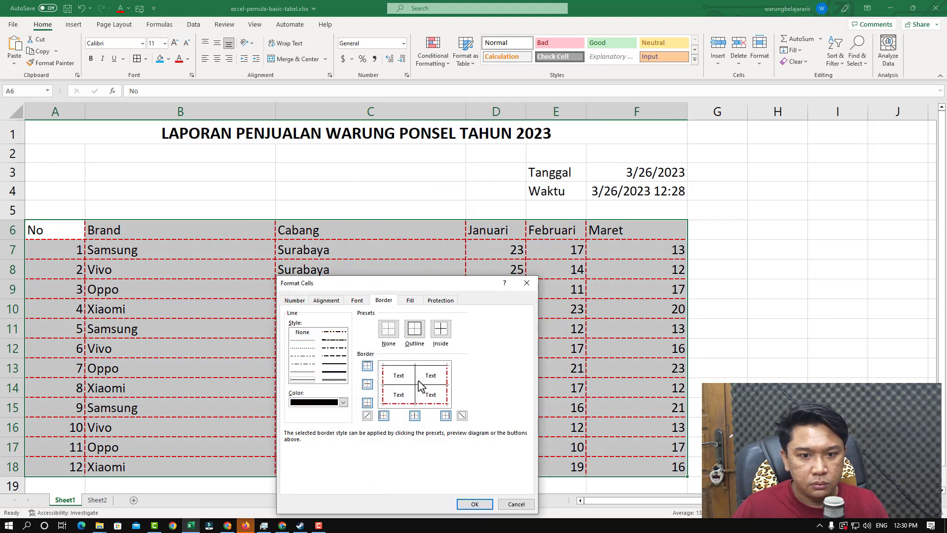
{"action": "left_click", "coordinate": [432, 404]}
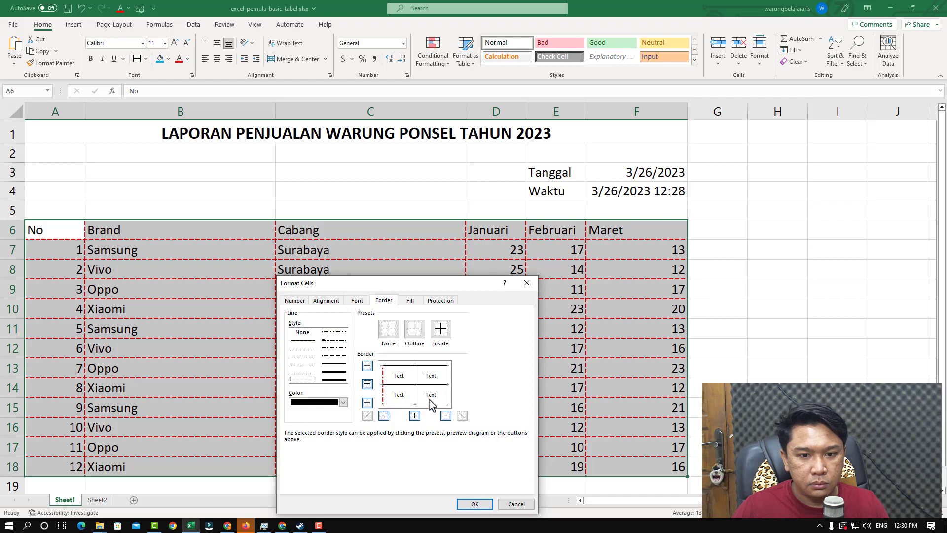
{"action": "left_click", "coordinate": [473, 503]}
{"action": "left_click", "coordinate": [481, 382]}
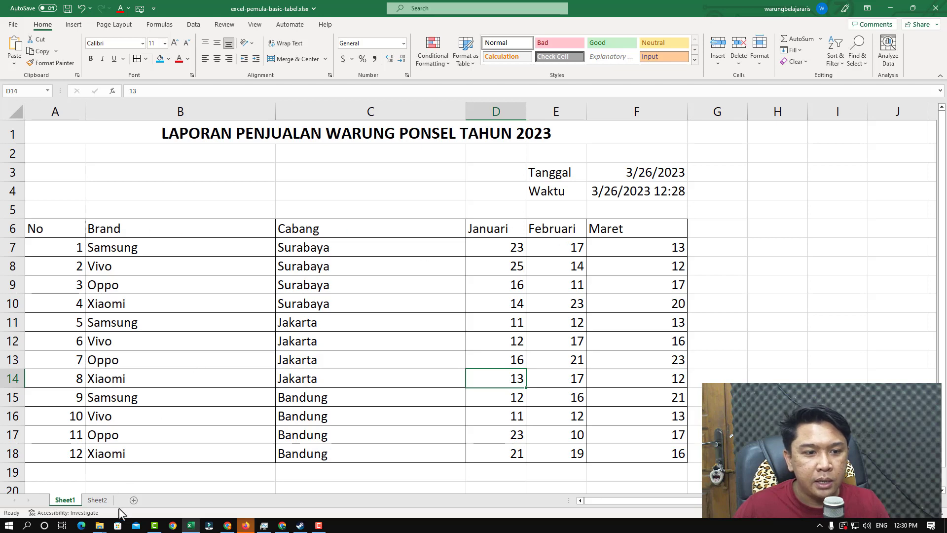
Step: After glancing at Sheet2, centre all entries of Sheet1's table A6:F18
{"action": "left_click", "coordinate": [96, 499]}
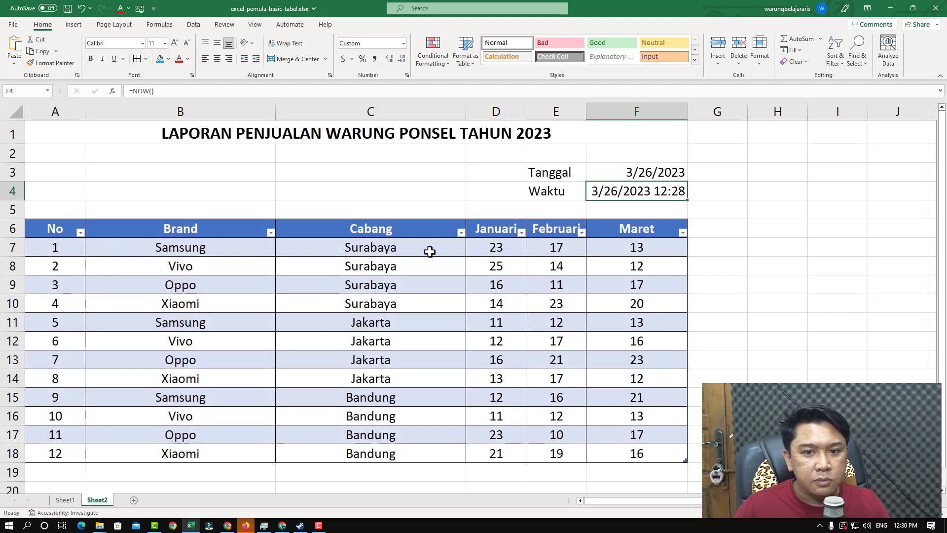
{"action": "left_click", "coordinate": [64, 500]}
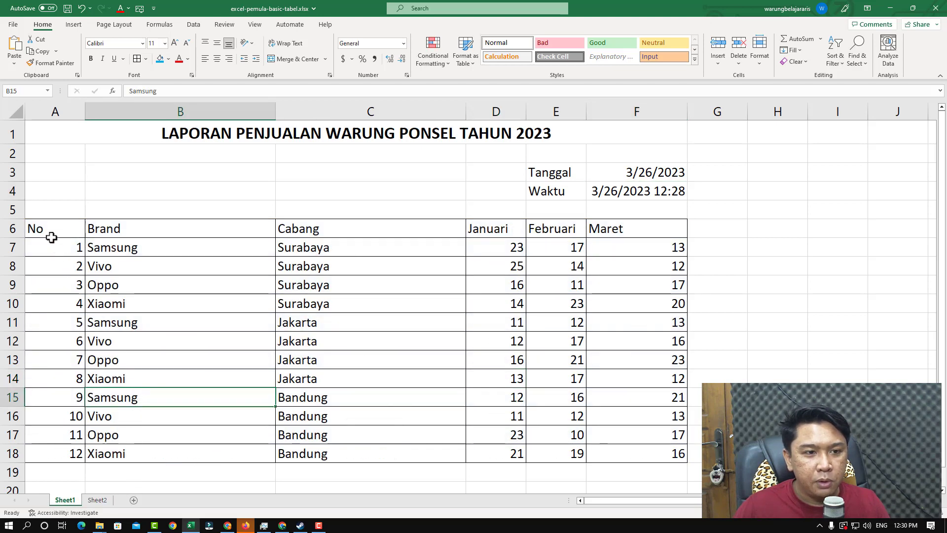
{"action": "left_click_drag", "start_coordinate": [50, 237], "coordinate": [616, 471]}
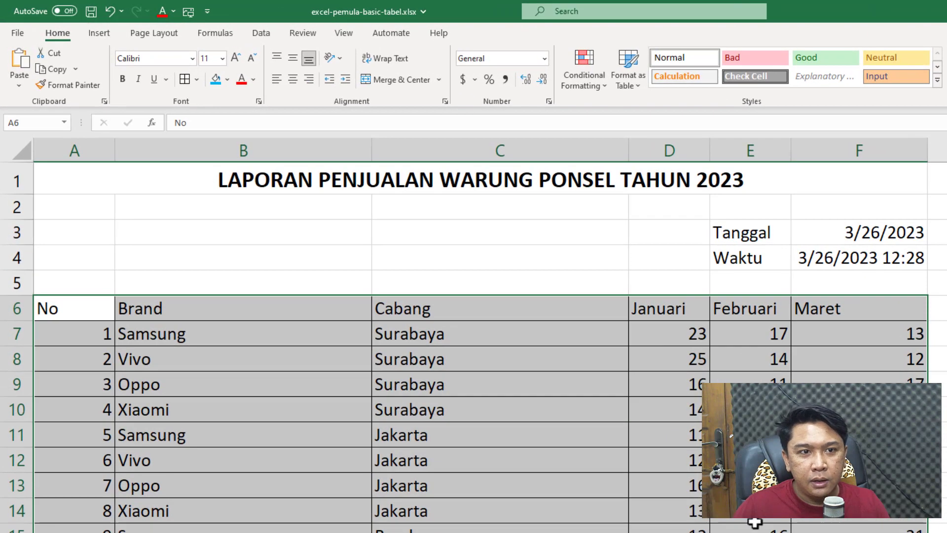
{"action": "left_click", "coordinate": [292, 80]}
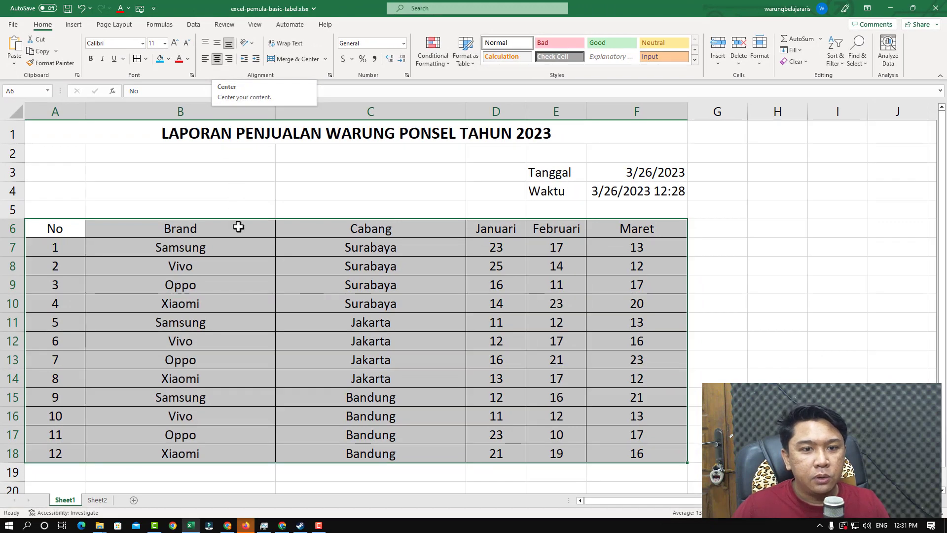
{"action": "left_click", "coordinate": [231, 297]}
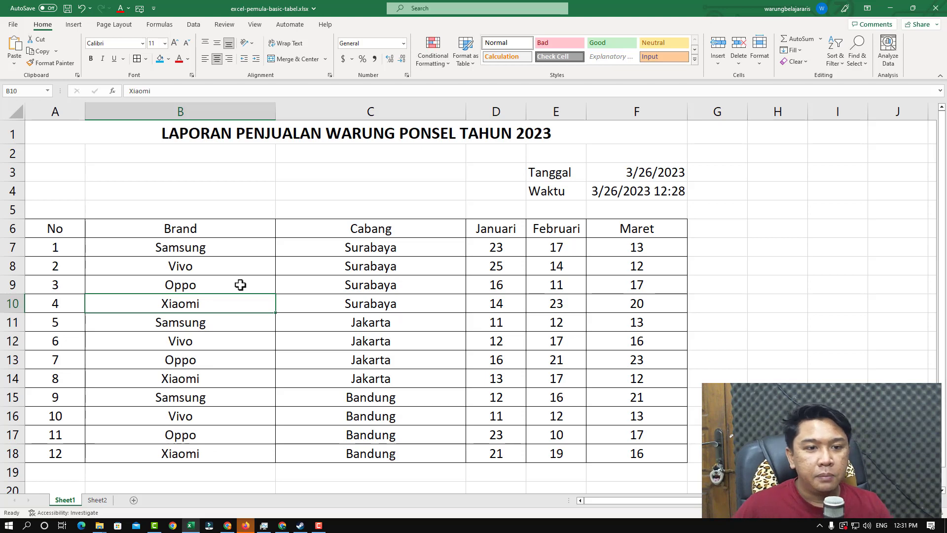
Step: Set the header row A6:F6 font to Barlow Condensed SemiBold
{"action": "left_click", "coordinate": [240, 284]}
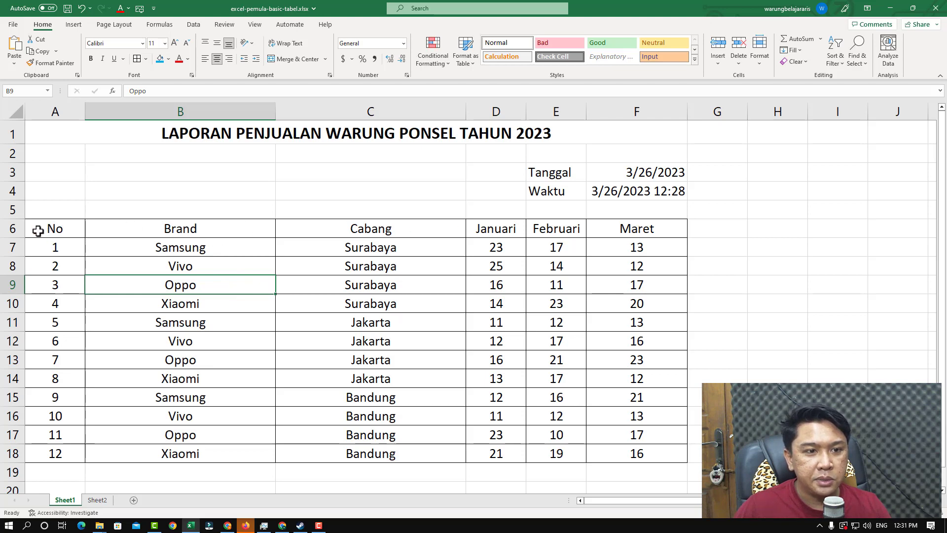
{"action": "left_click_drag", "start_coordinate": [38, 229], "coordinate": [632, 234]}
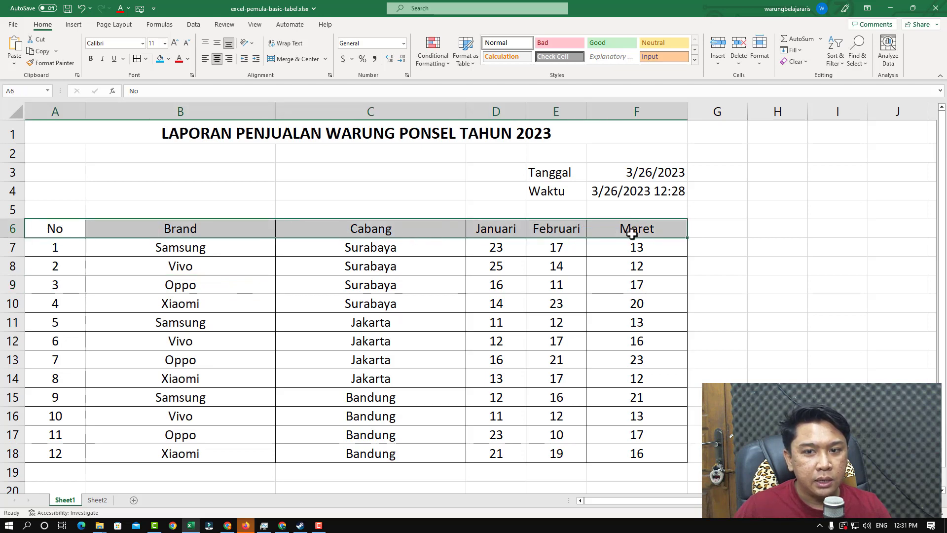
{"action": "left_click", "coordinate": [142, 43]}
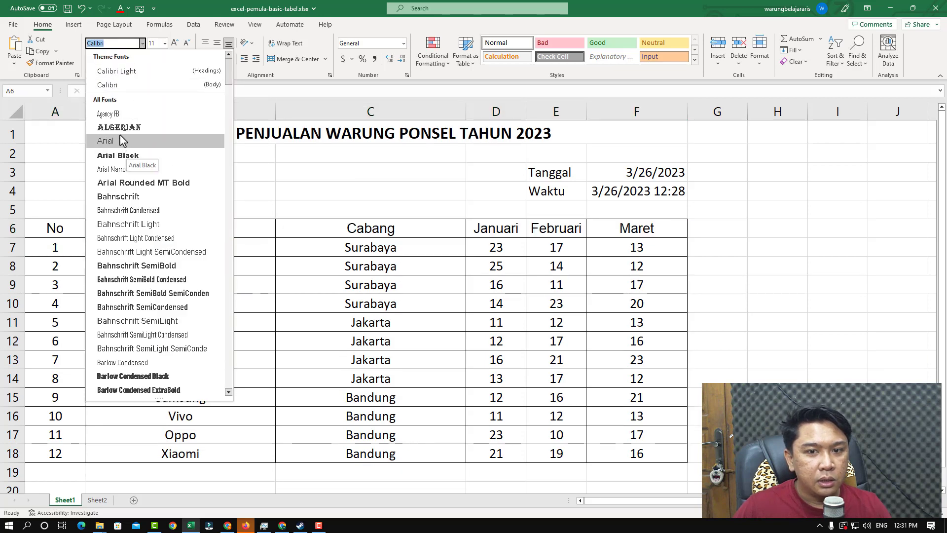
{"action": "scroll", "coordinate": [119, 255], "scroll_direction": "down", "scroll_amount": 2}
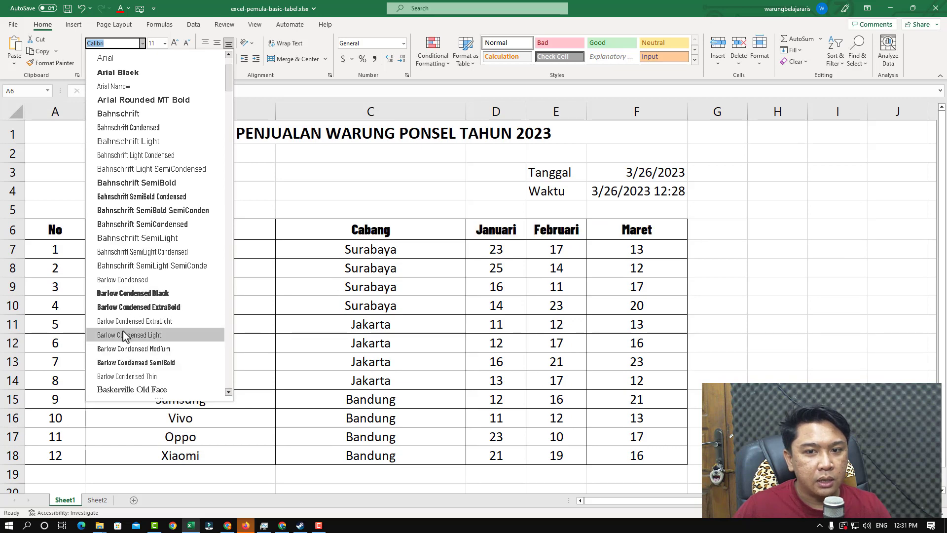
{"action": "scroll", "coordinate": [112, 377], "scroll_direction": "down", "scroll_amount": 1}
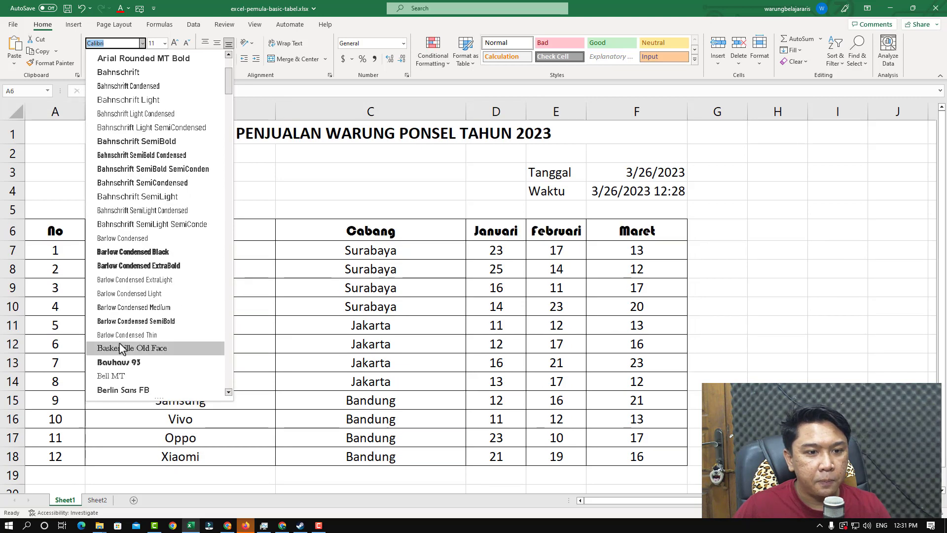
{"action": "left_click", "coordinate": [120, 323]}
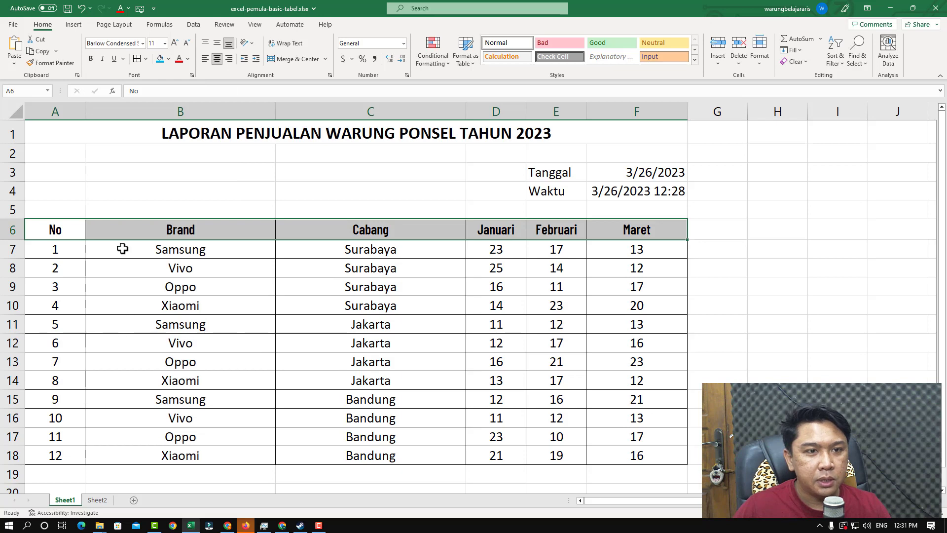
Step: Make the header text red and fill the header row A6:F6 yellow
{"action": "left_click", "coordinate": [187, 59]}
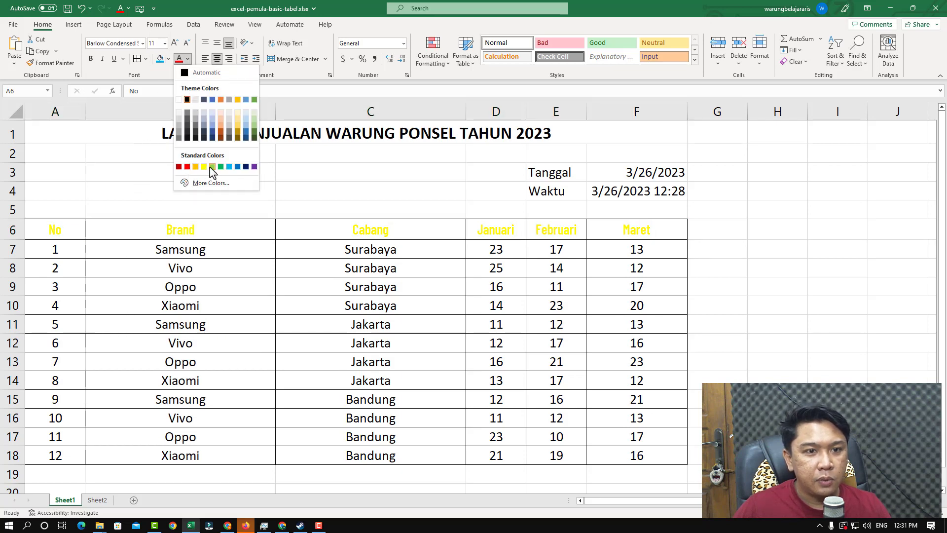
{"action": "left_click", "coordinate": [187, 167]}
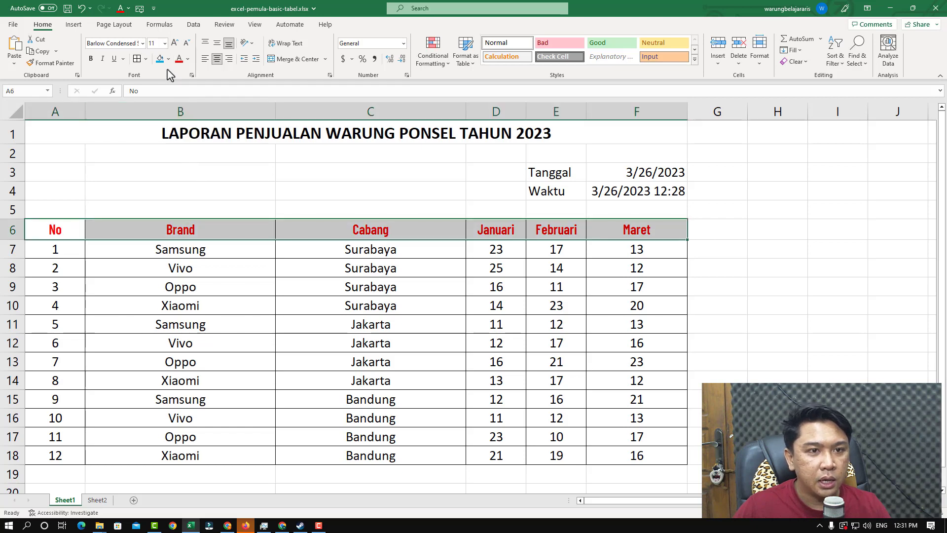
{"action": "left_click", "coordinate": [180, 268]}
{"action": "left_click_drag", "start_coordinate": [53, 231], "coordinate": [604, 233]}
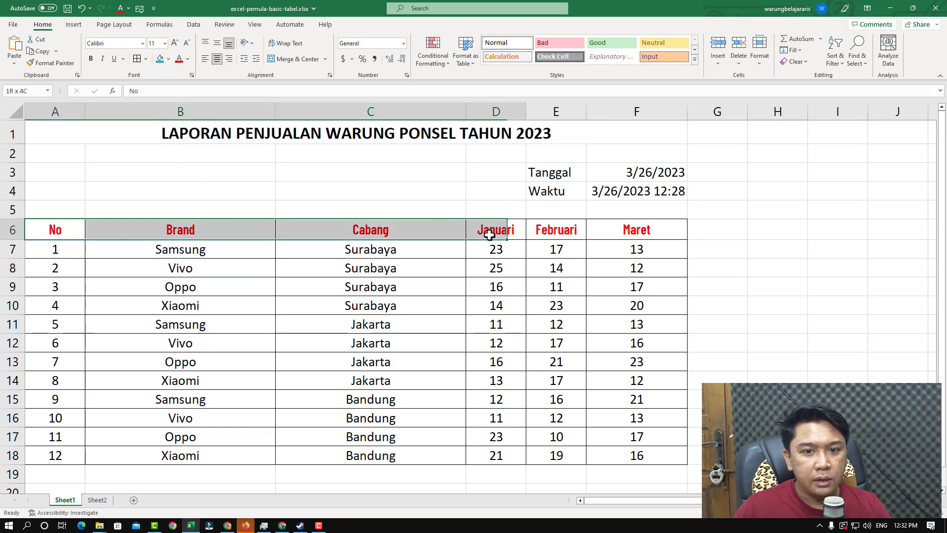
{"action": "left_click", "coordinate": [666, 229]}
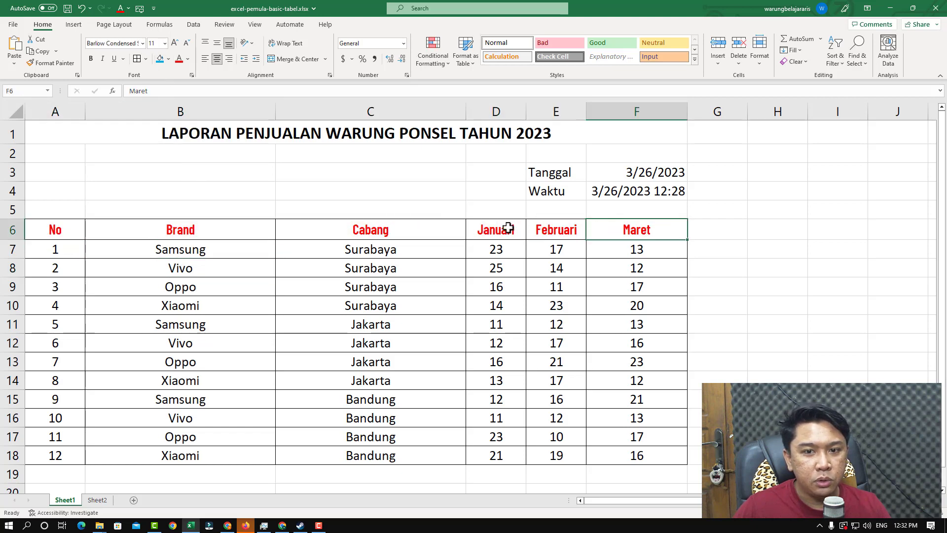
{"action": "left_click_drag", "start_coordinate": [620, 235], "coordinate": [84, 230]}
{"action": "left_click", "coordinate": [169, 60]}
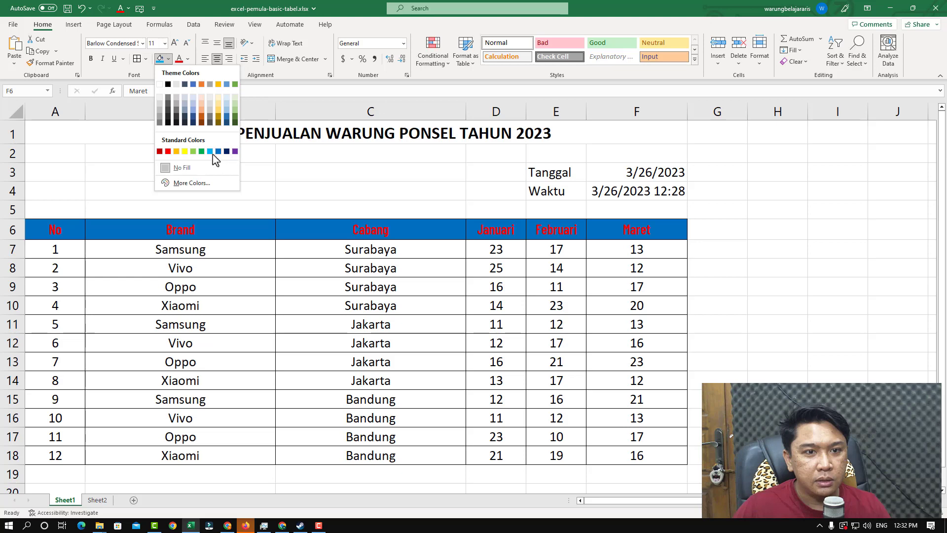
{"action": "left_click", "coordinate": [185, 152]}
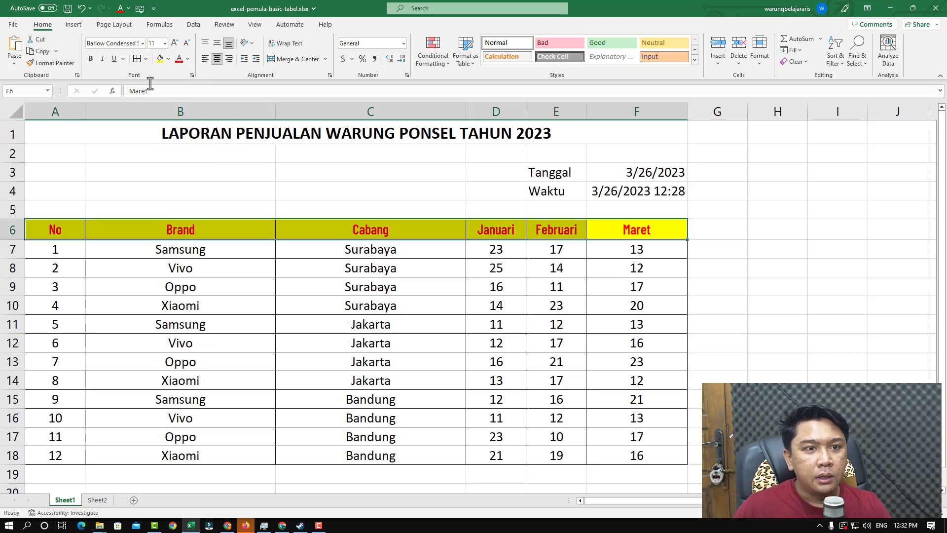
Step: Toggle italic and underline off again, leaving the headers upright, and reselect A6:F6
{"action": "left_click", "coordinate": [102, 59]}
{"action": "left_click", "coordinate": [114, 59]}
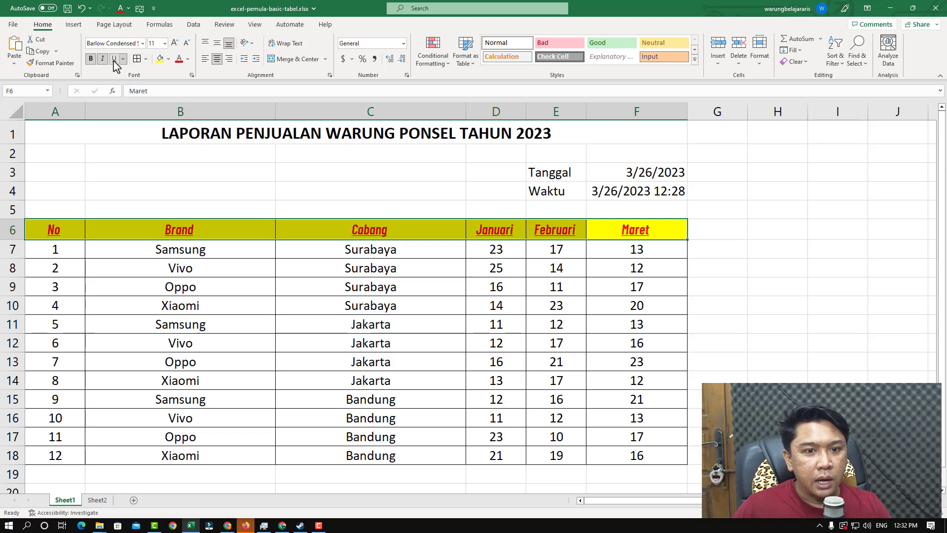
{"action": "left_click", "coordinate": [114, 58]}
{"action": "left_click", "coordinate": [103, 59]}
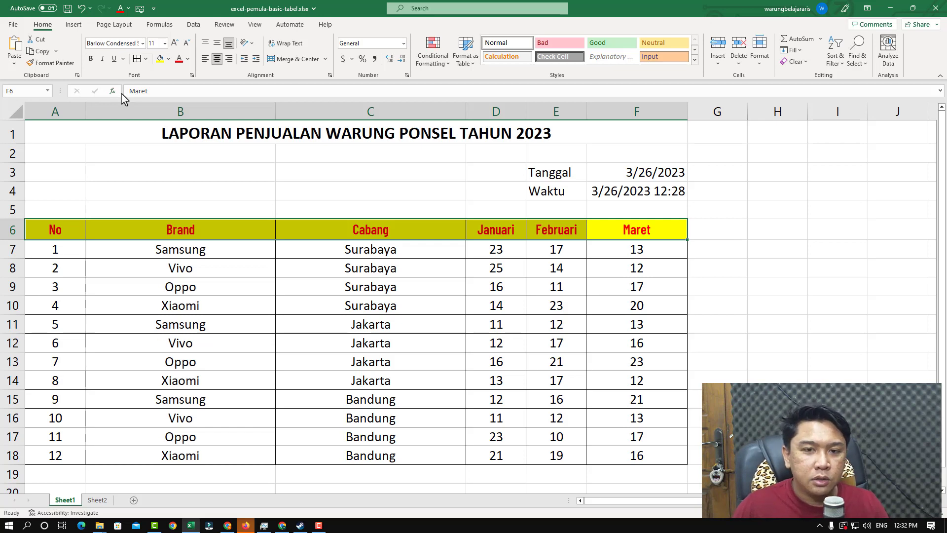
{"action": "left_click", "coordinate": [231, 296]}
{"action": "left_click_drag", "start_coordinate": [53, 230], "coordinate": [636, 231]}
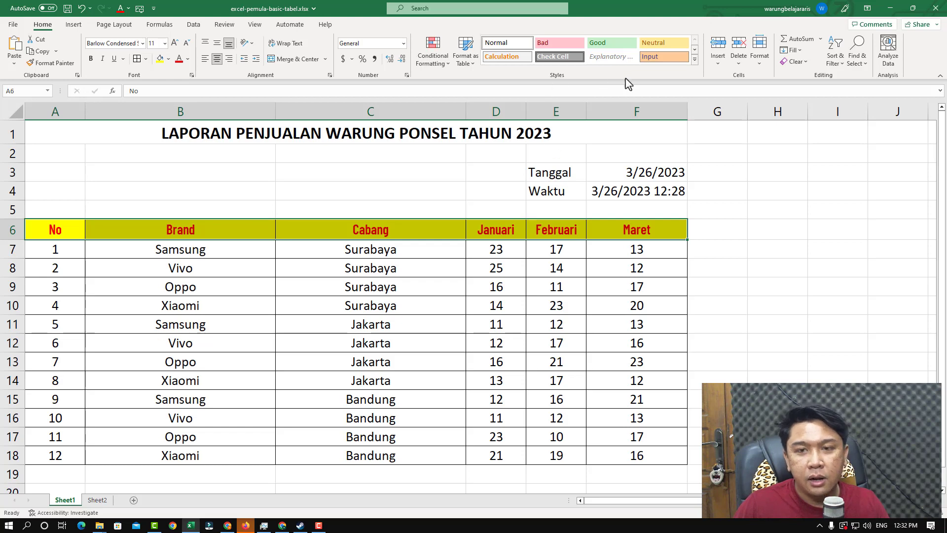
Step: Try the blue Accent1 and Accent5 cell styles on the header row A6:F6
{"action": "left_click", "coordinate": [695, 61]}
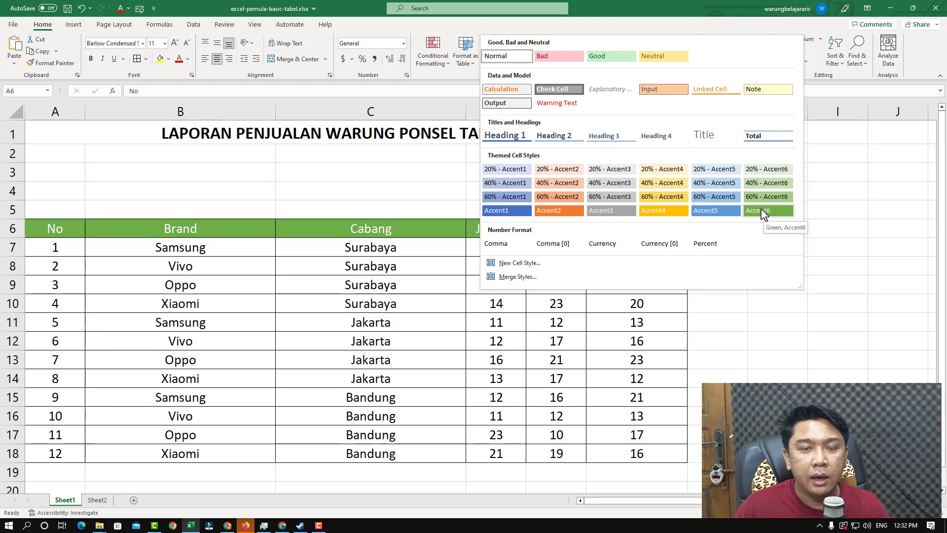
{"action": "left_click", "coordinate": [508, 217]}
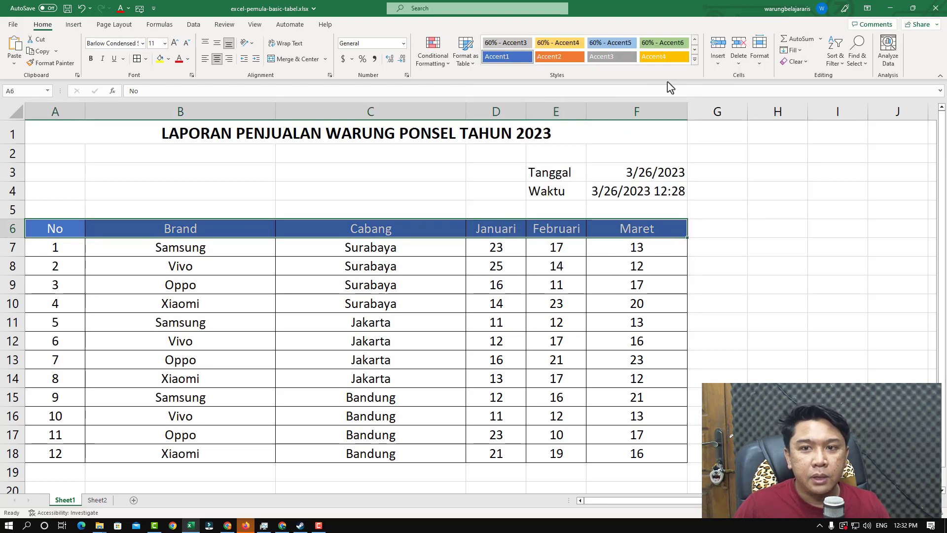
{"action": "left_click", "coordinate": [692, 60]}
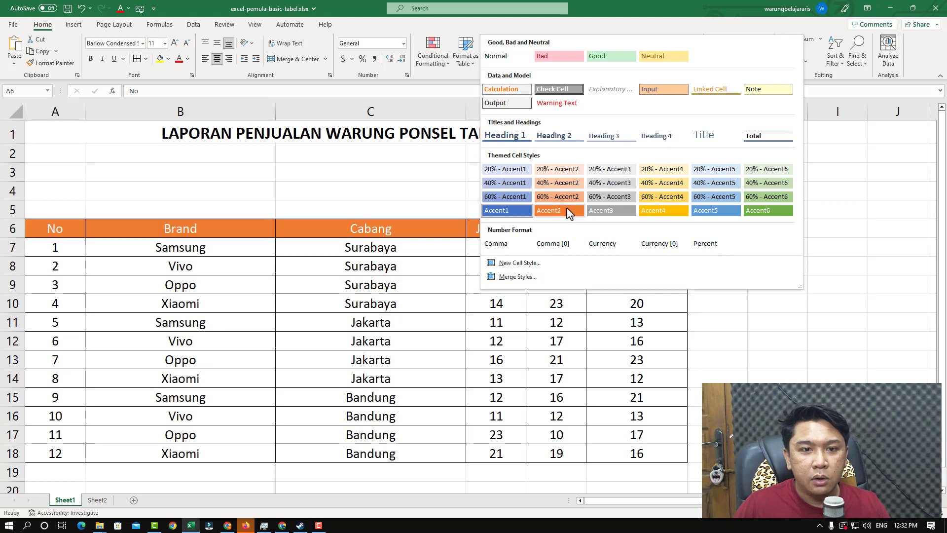
{"action": "left_click", "coordinate": [727, 212]}
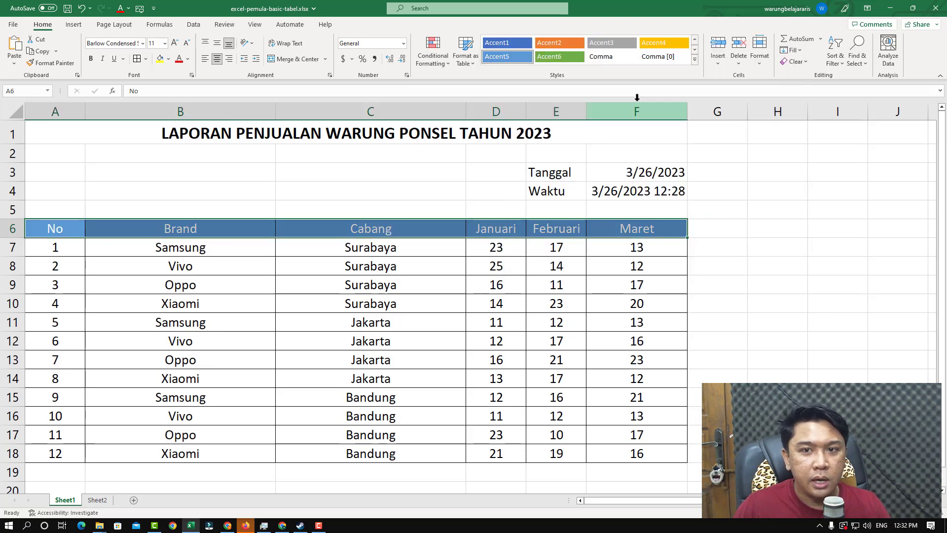
{"action": "left_click", "coordinate": [694, 59]}
{"action": "left_click", "coordinate": [163, 279]}
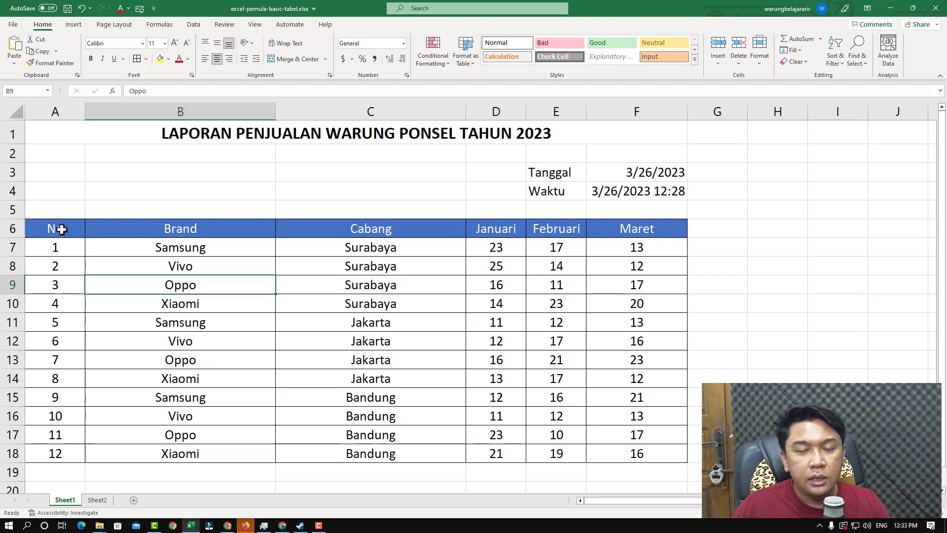
{"action": "left_click", "coordinate": [153, 306]}
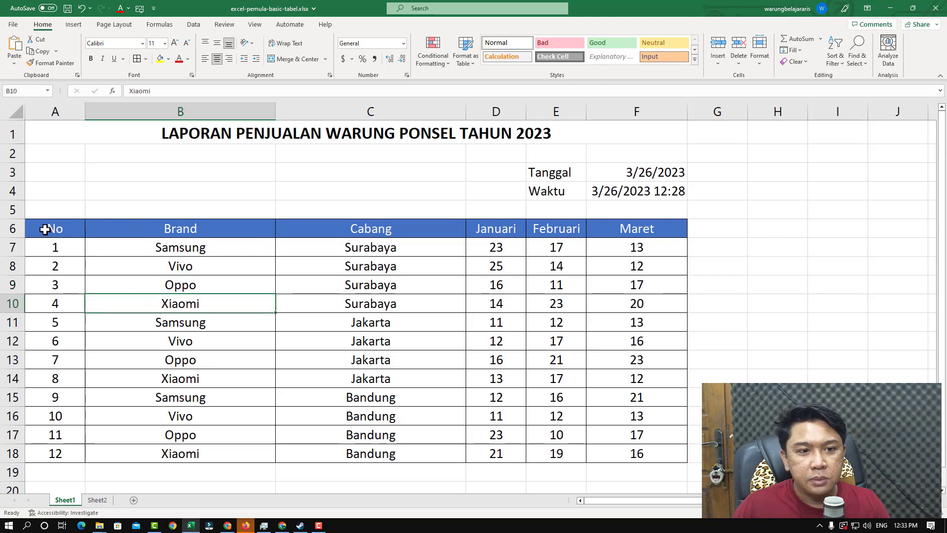
{"action": "left_click_drag", "start_coordinate": [44, 228], "coordinate": [620, 236]}
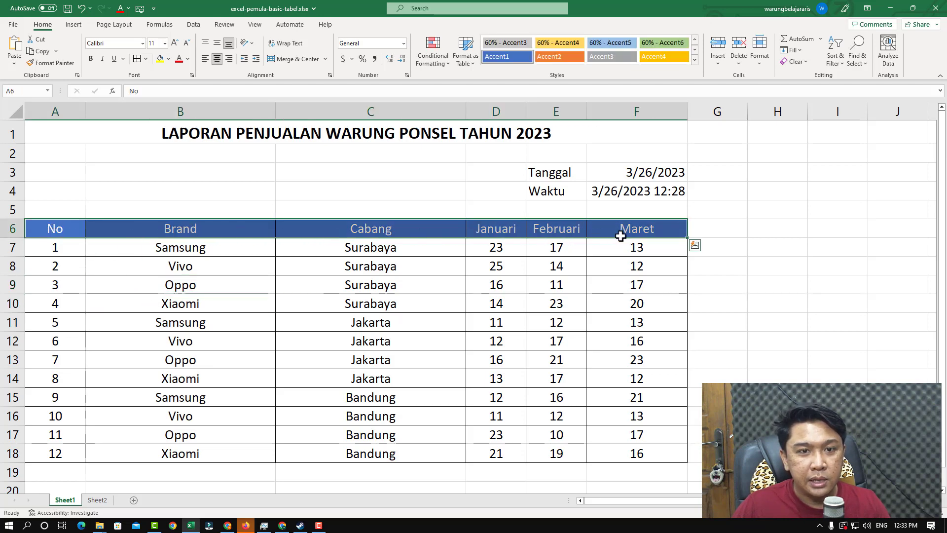
Step: Turn on AutoFilter for the sales table's header row
{"action": "left_click", "coordinate": [193, 24]}
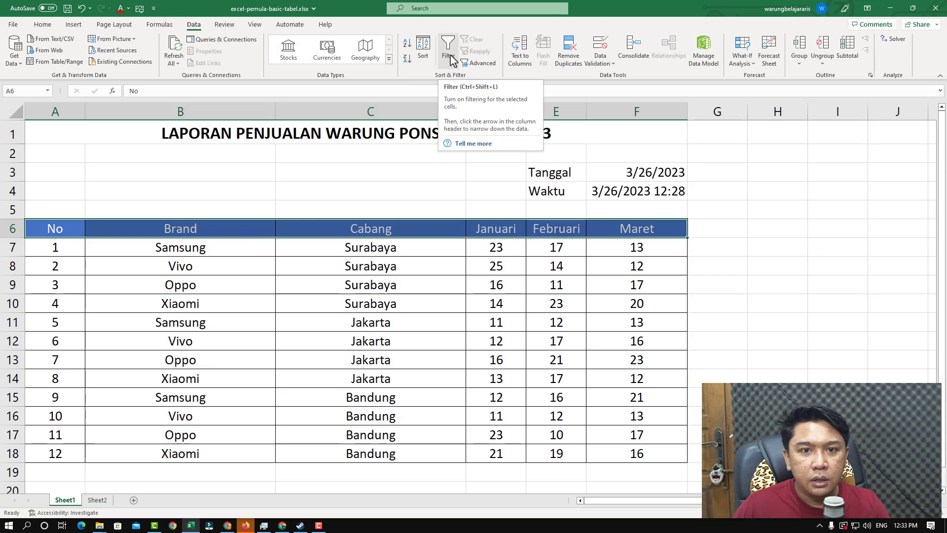
{"action": "left_click", "coordinate": [454, 61]}
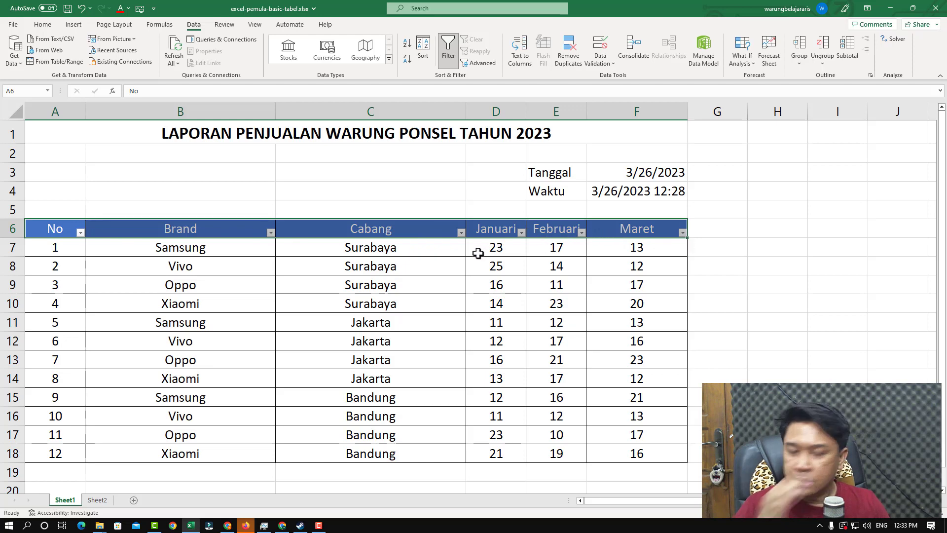
{"action": "left_click", "coordinate": [299, 267]}
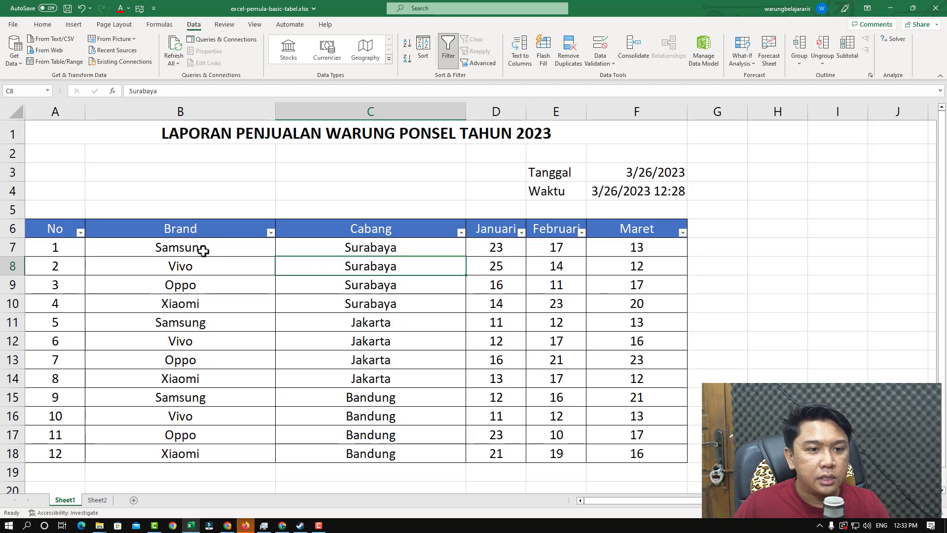
Step: Filter the Brand column to Samsung only, then to Samsung and Xiaomi
{"action": "left_click", "coordinate": [271, 232]}
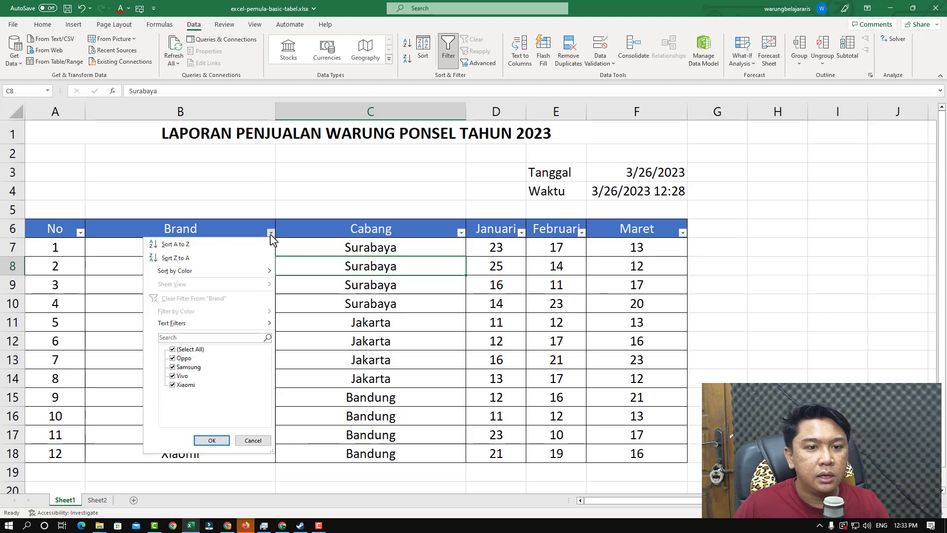
{"action": "left_click", "coordinate": [173, 350]}
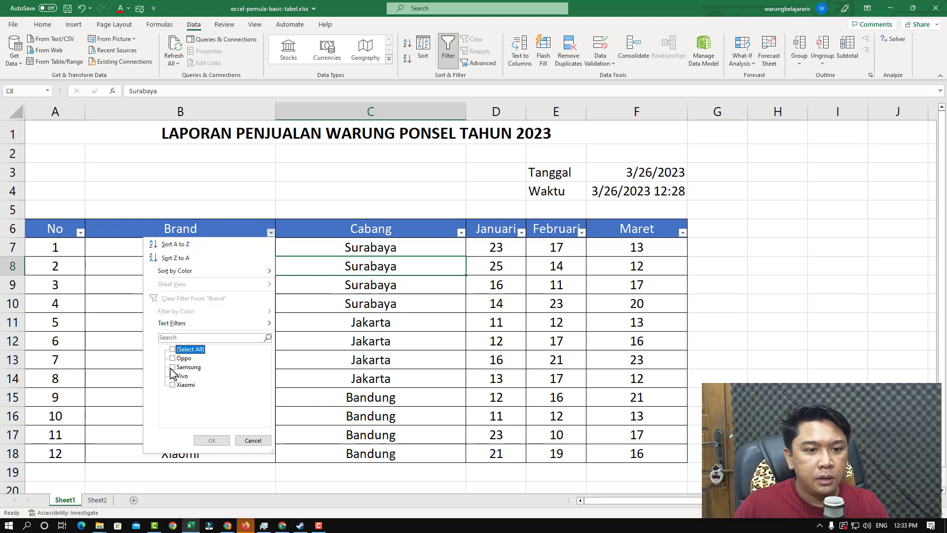
{"action": "left_click", "coordinate": [172, 367]}
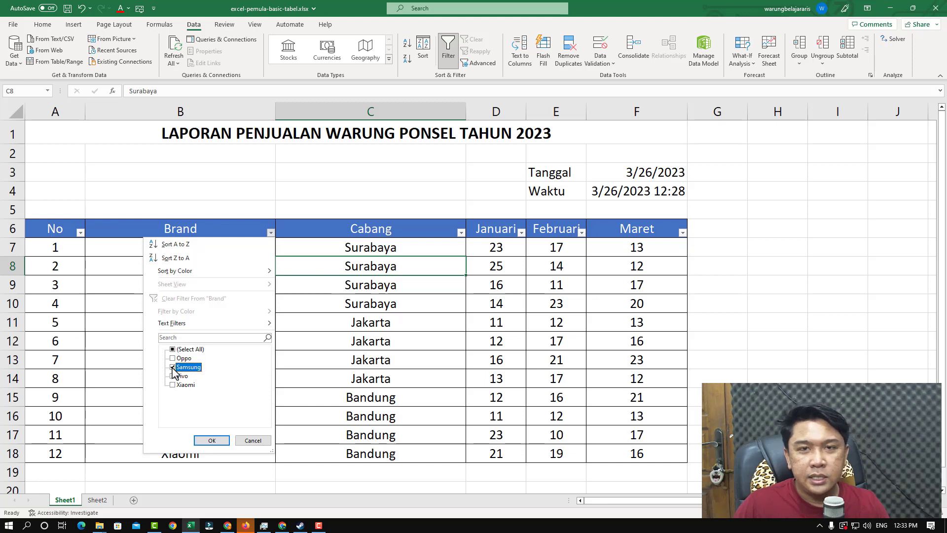
{"action": "left_click", "coordinate": [213, 440]}
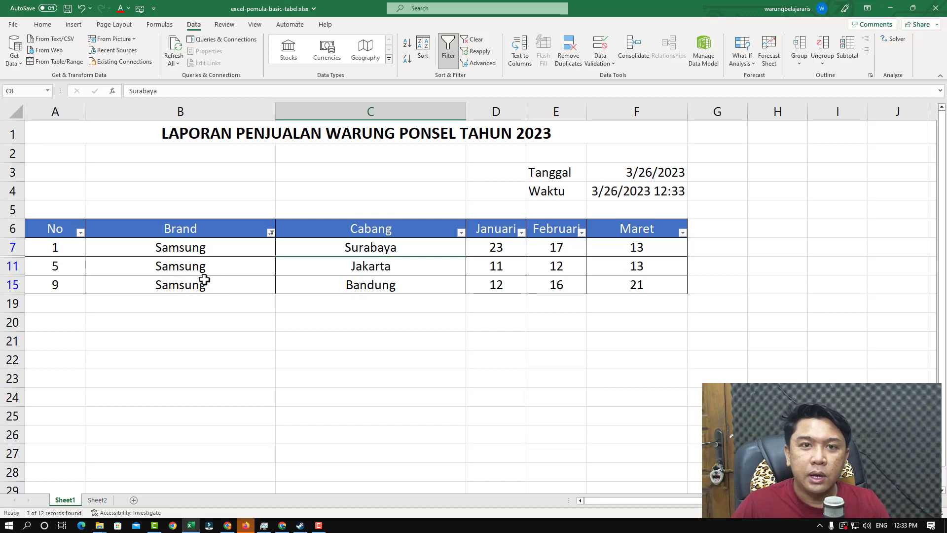
{"action": "left_click", "coordinate": [270, 232]}
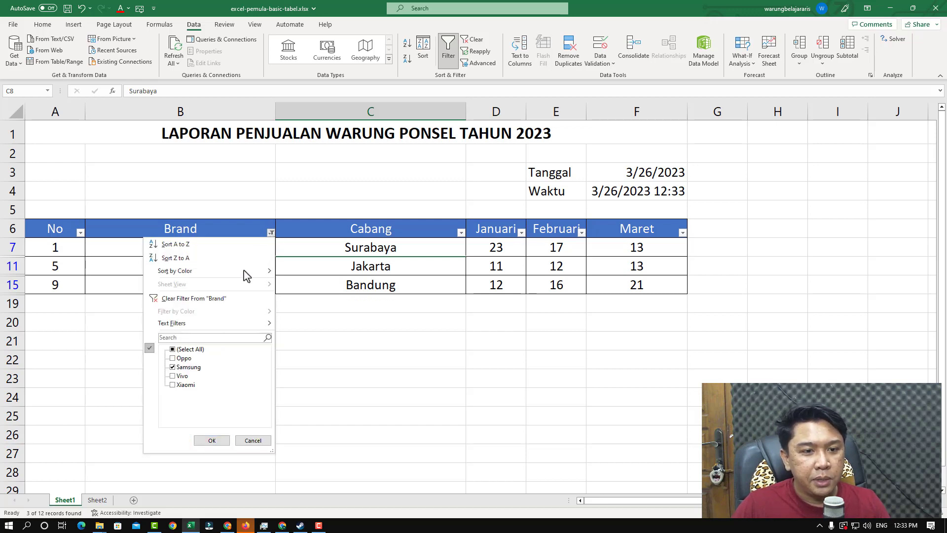
{"action": "left_click", "coordinate": [172, 384]}
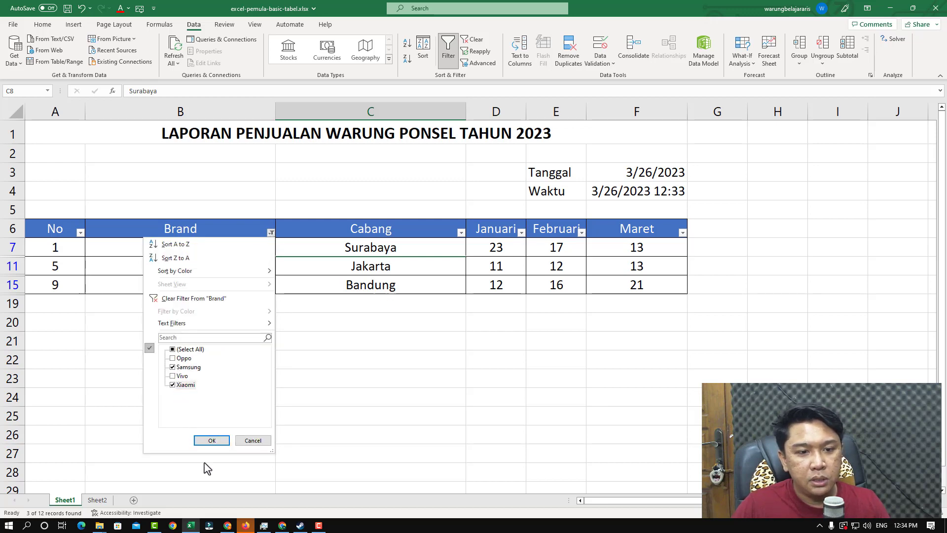
{"action": "left_click", "coordinate": [211, 440]}
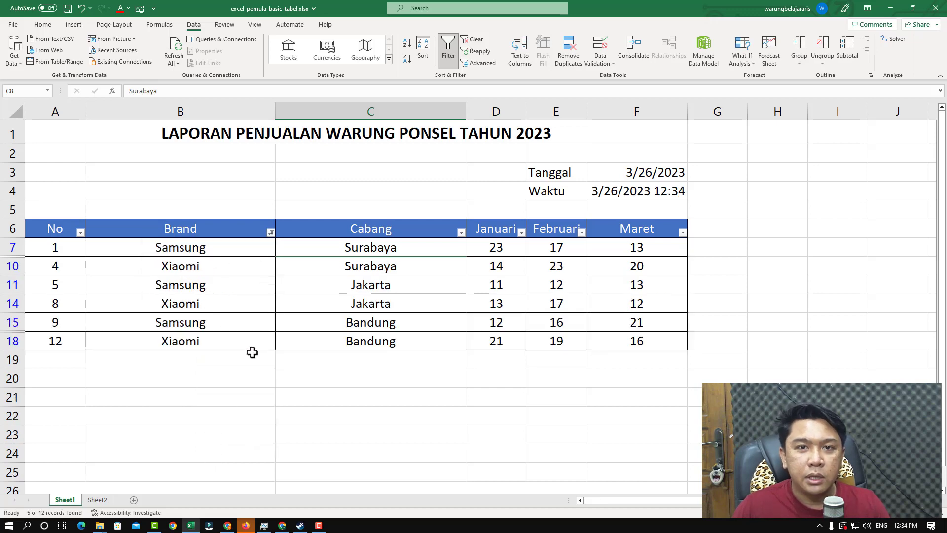
Step: Clear the Brand filter by selecting all brands so all 12 rows show again
{"action": "left_click", "coordinate": [461, 232]}
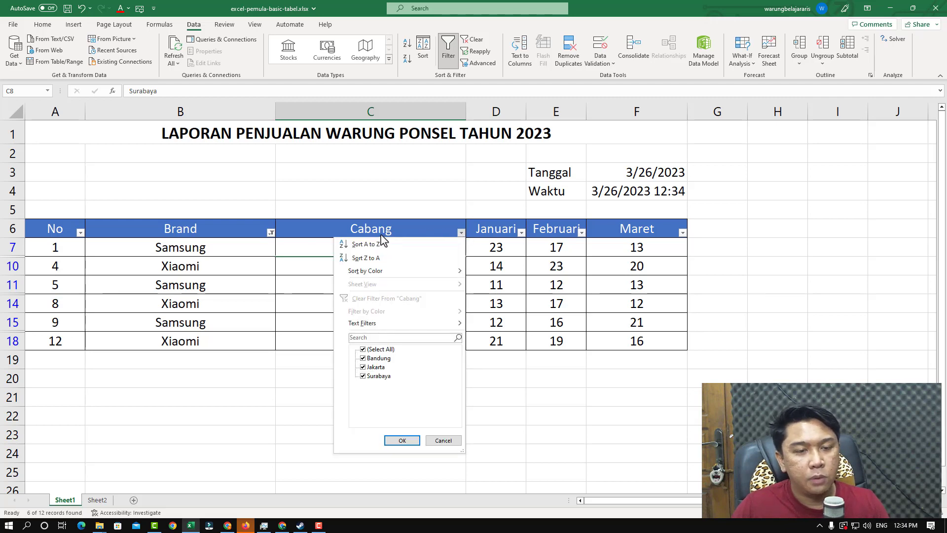
{"action": "left_click", "coordinate": [270, 232]}
{"action": "left_click", "coordinate": [271, 232]}
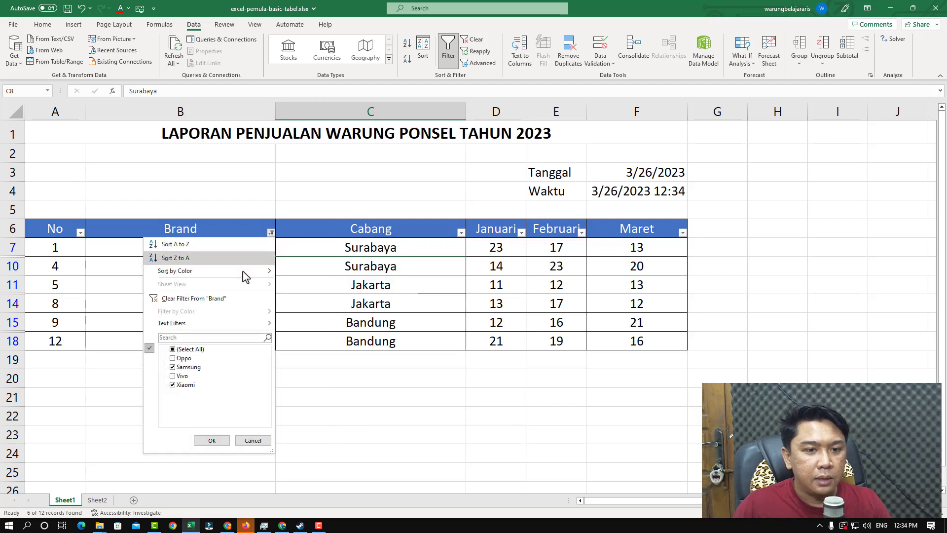
{"action": "left_click", "coordinate": [176, 349]}
{"action": "left_click", "coordinate": [212, 440]}
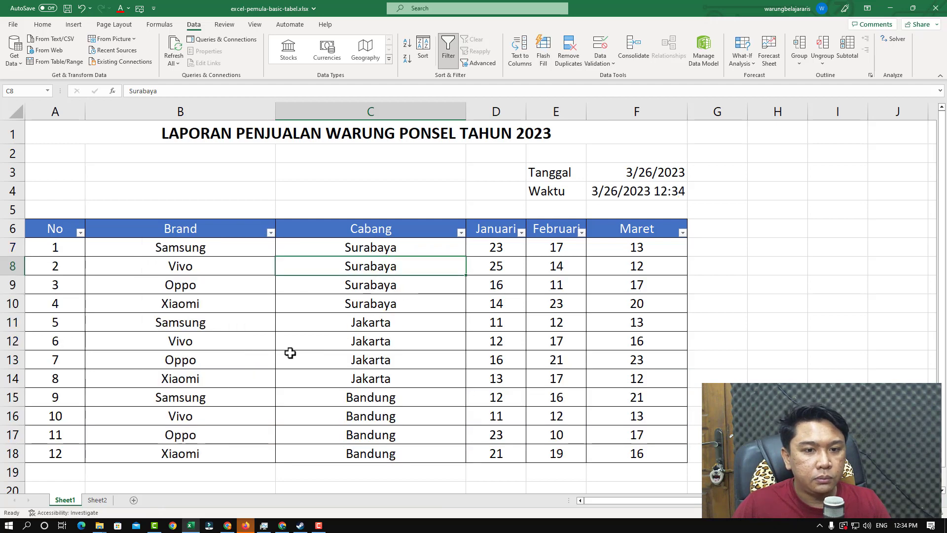
Step: Turn off AutoFilter on the header row A6:F6 with Data > Filter
{"action": "left_click", "coordinate": [292, 353]}
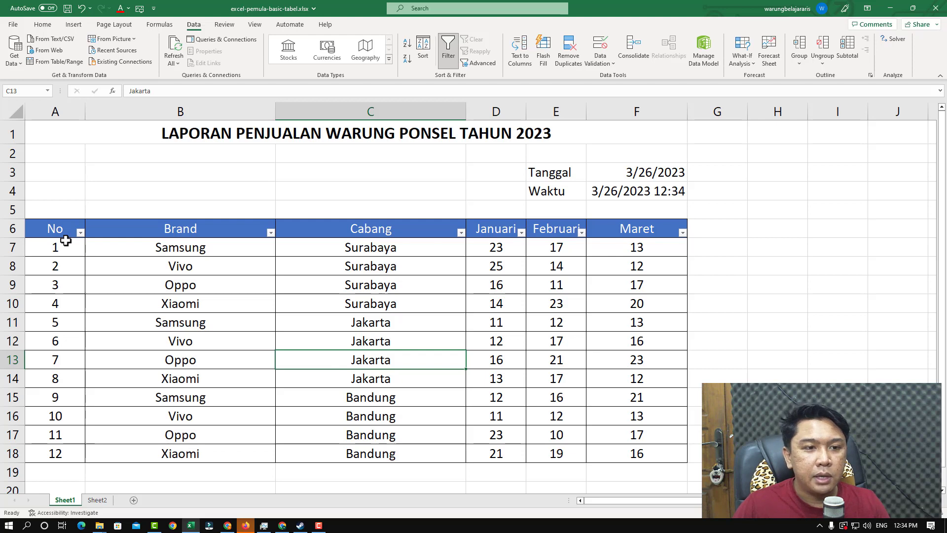
{"action": "left_click_drag", "start_coordinate": [54, 232], "coordinate": [636, 235]}
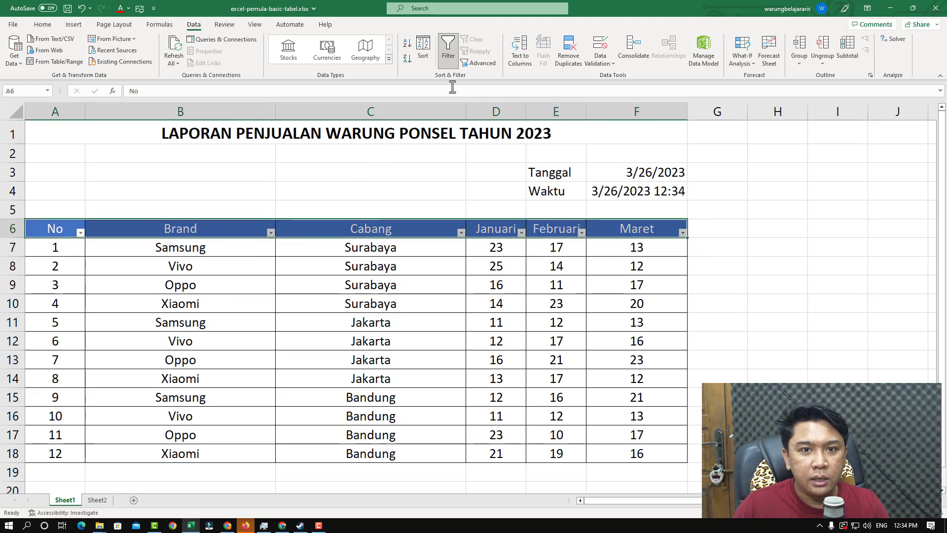
{"action": "left_click", "coordinate": [449, 55]}
{"action": "left_click", "coordinate": [289, 280]}
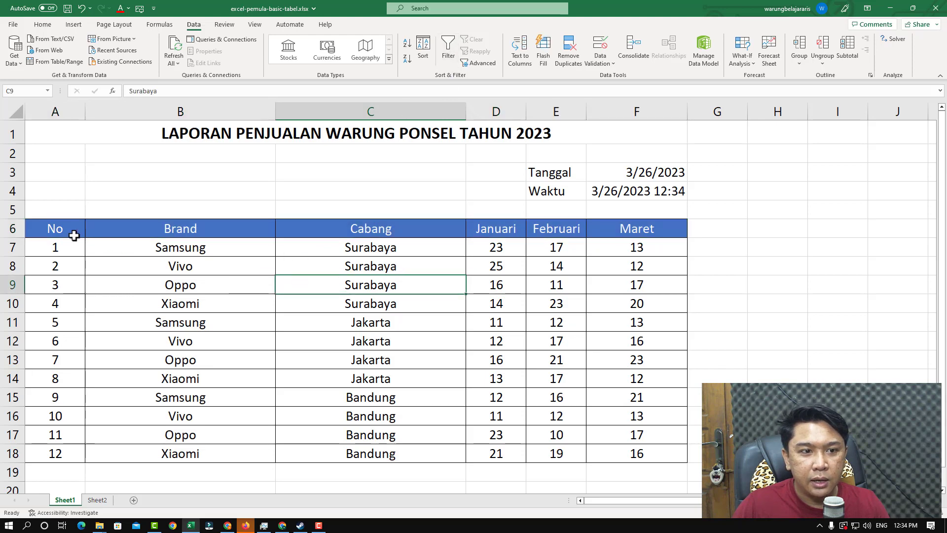
{"action": "left_click_drag", "start_coordinate": [74, 233], "coordinate": [633, 236]}
Step: Turn A6:F18 into an Excel Table with headers using Ctrl+T
{"action": "left_click", "coordinate": [562, 322]}
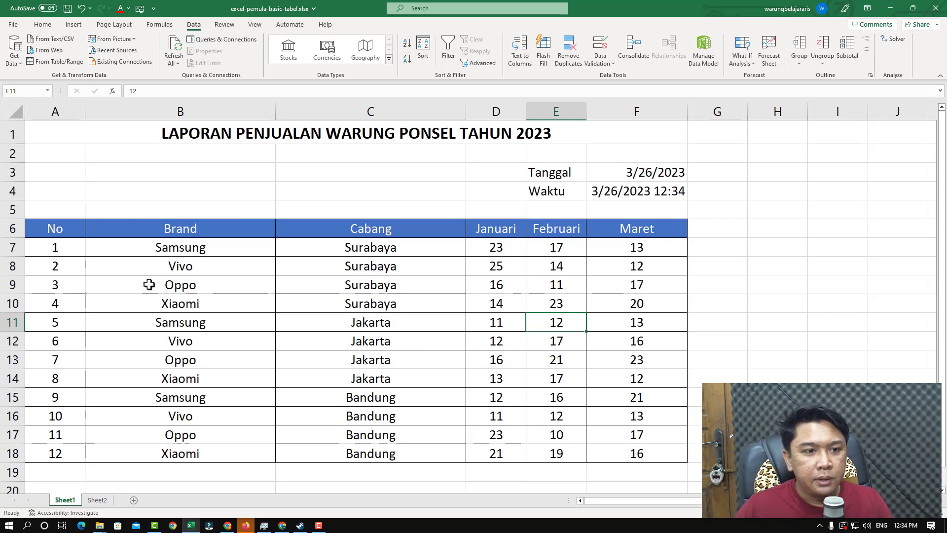
{"action": "left_click_drag", "start_coordinate": [47, 232], "coordinate": [632, 455]}
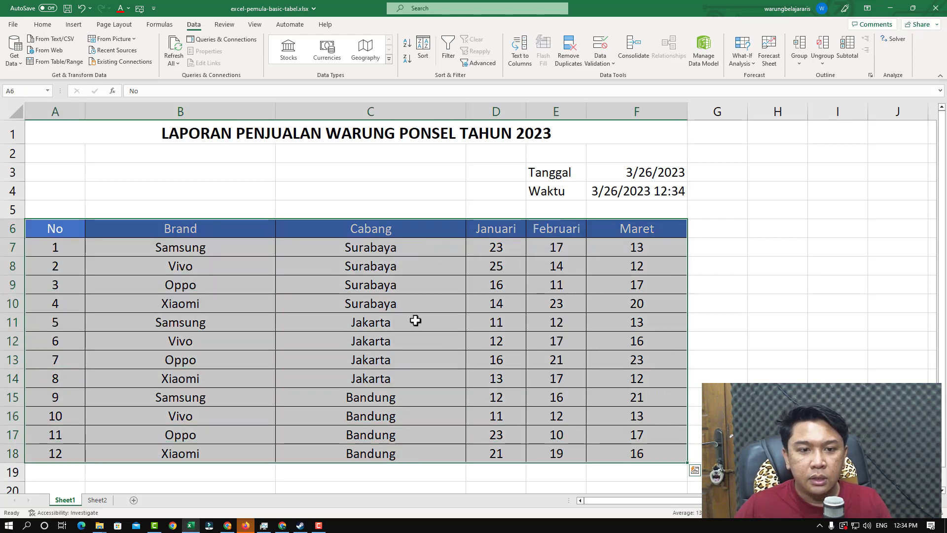
{"action": "key", "text": "ctrl+t"}
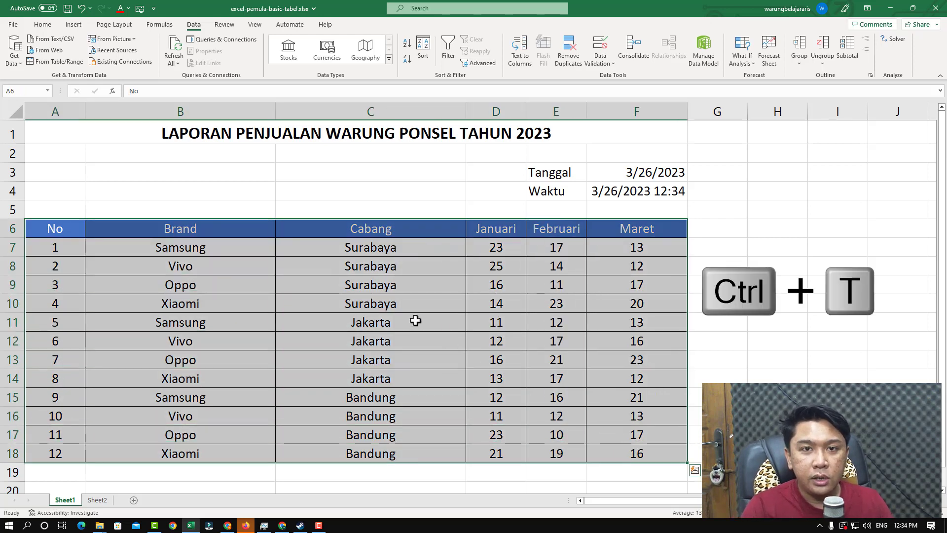
{"action": "key", "text": "ctrl+t"}
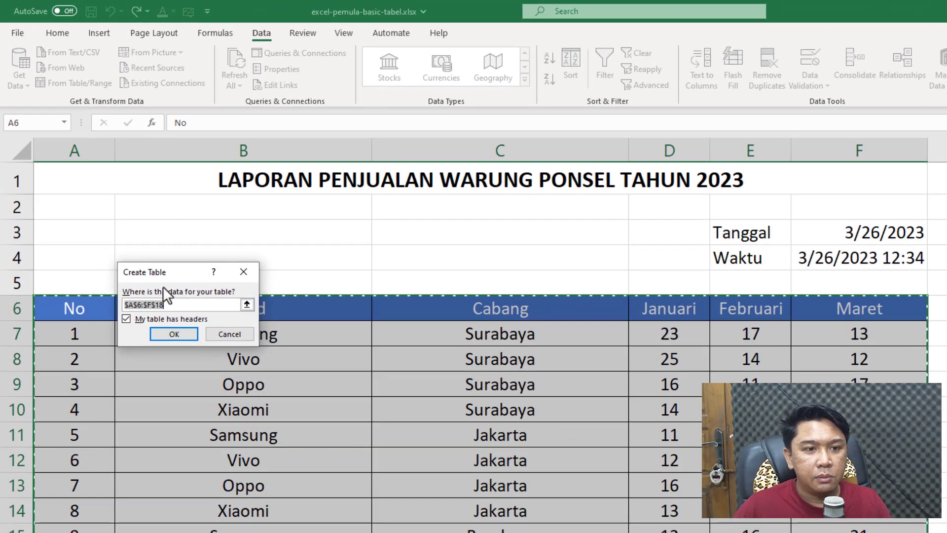
{"action": "left_click_drag", "start_coordinate": [155, 265], "coordinate": [345, 340]}
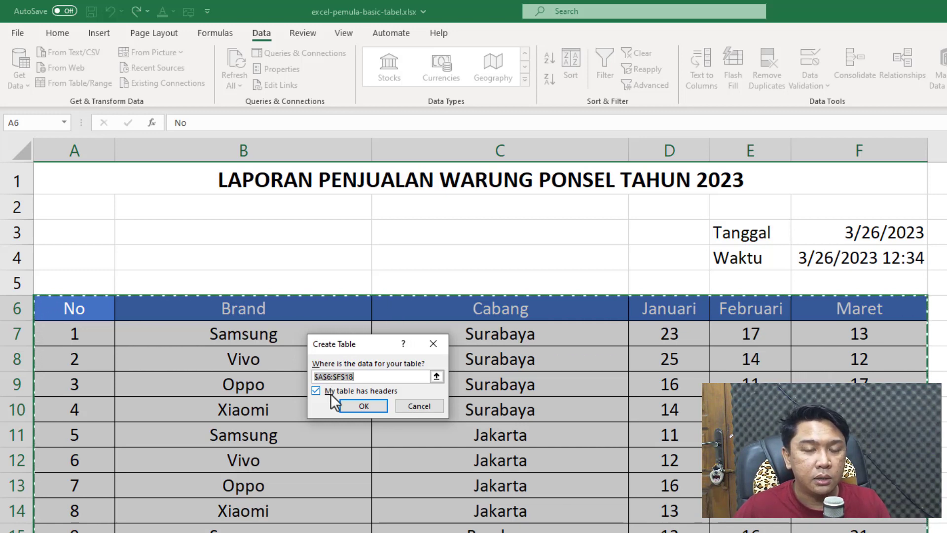
{"action": "left_click", "coordinate": [351, 408]}
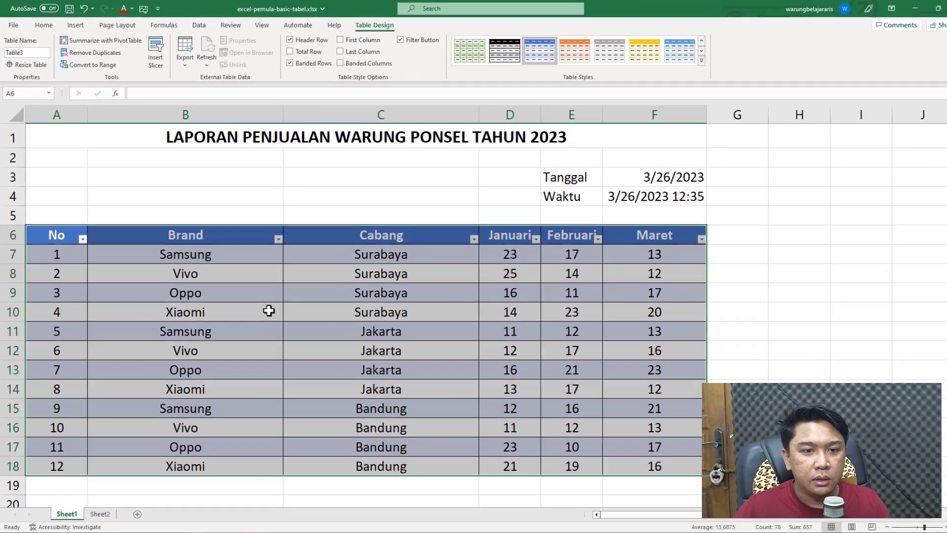
{"action": "left_click", "coordinate": [266, 304]}
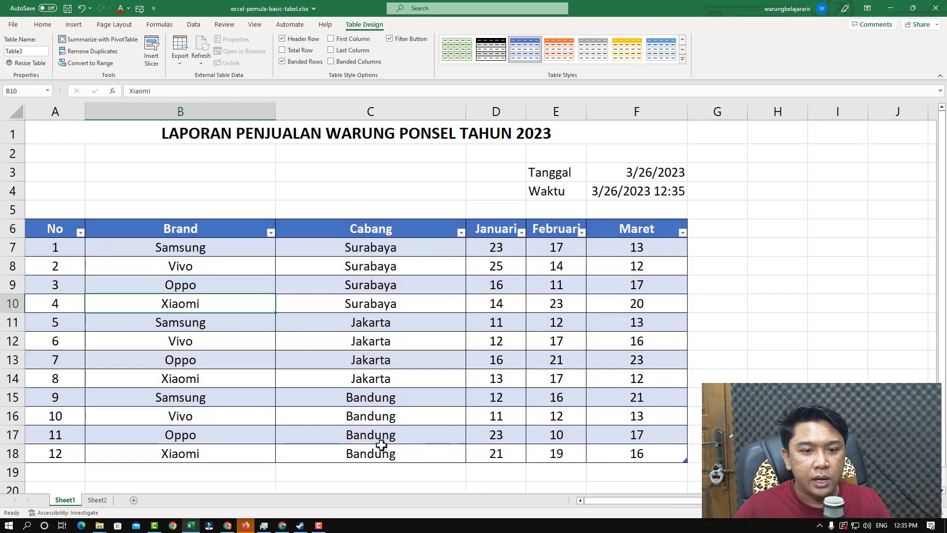
{"action": "left_click", "coordinate": [461, 233]}
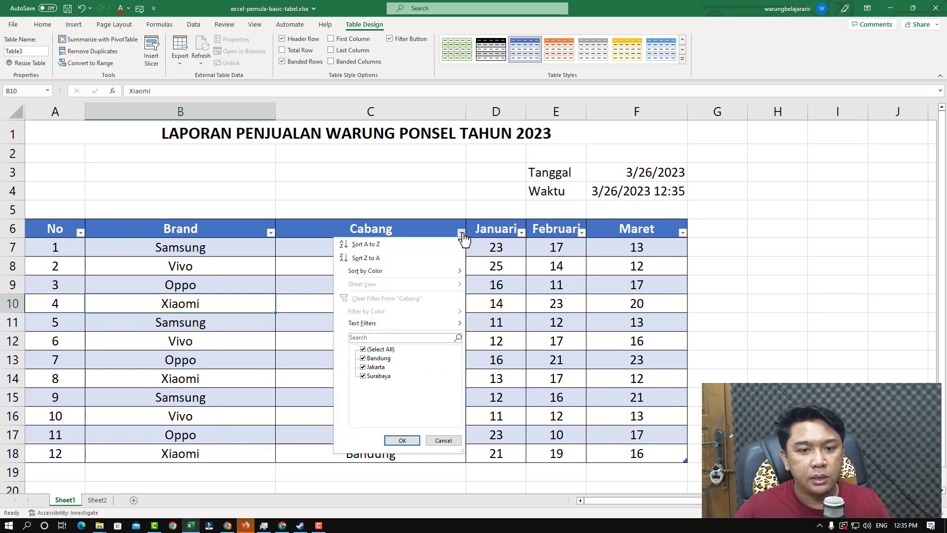
{"action": "left_click", "coordinate": [363, 349]}
{"action": "left_click", "coordinate": [364, 367]}
{"action": "left_click", "coordinate": [363, 376]}
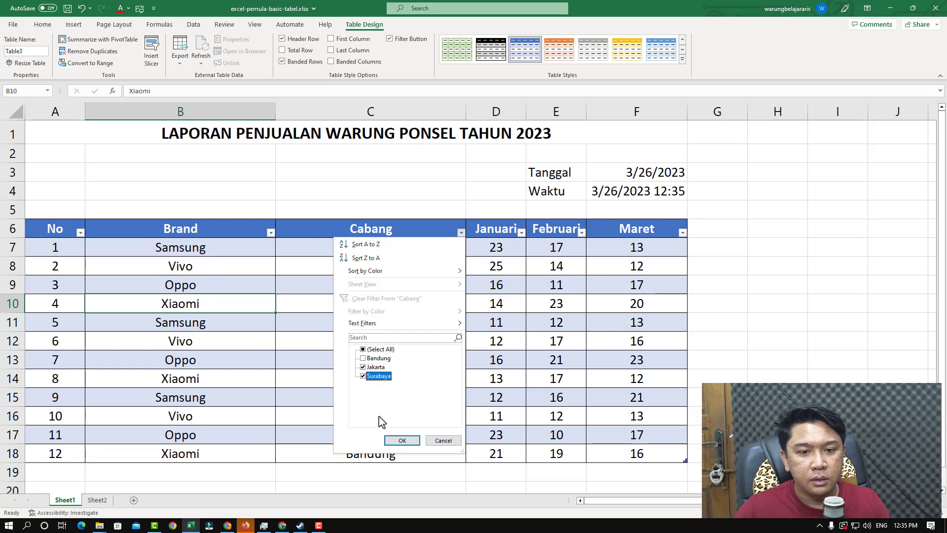
{"action": "left_click", "coordinate": [401, 440]}
{"action": "left_click", "coordinate": [460, 232]}
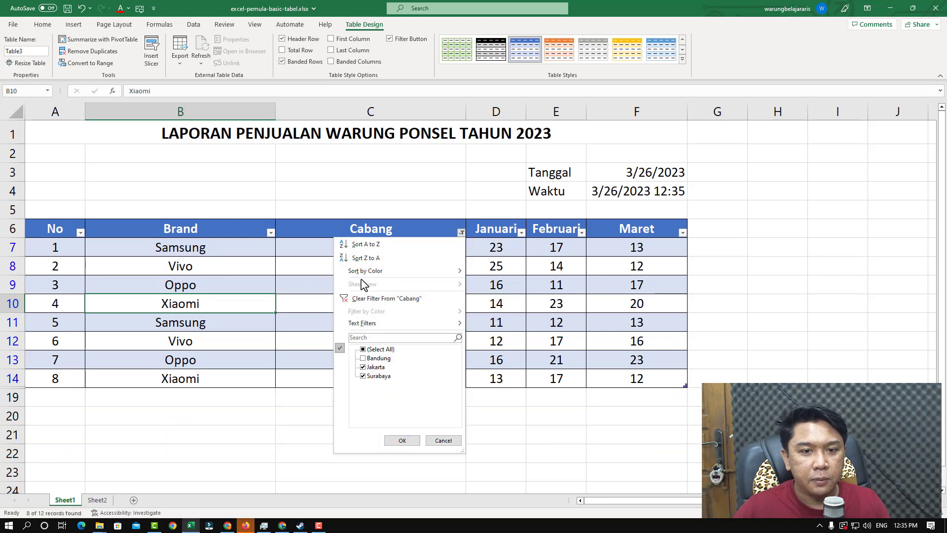
{"action": "left_click", "coordinate": [366, 294]}
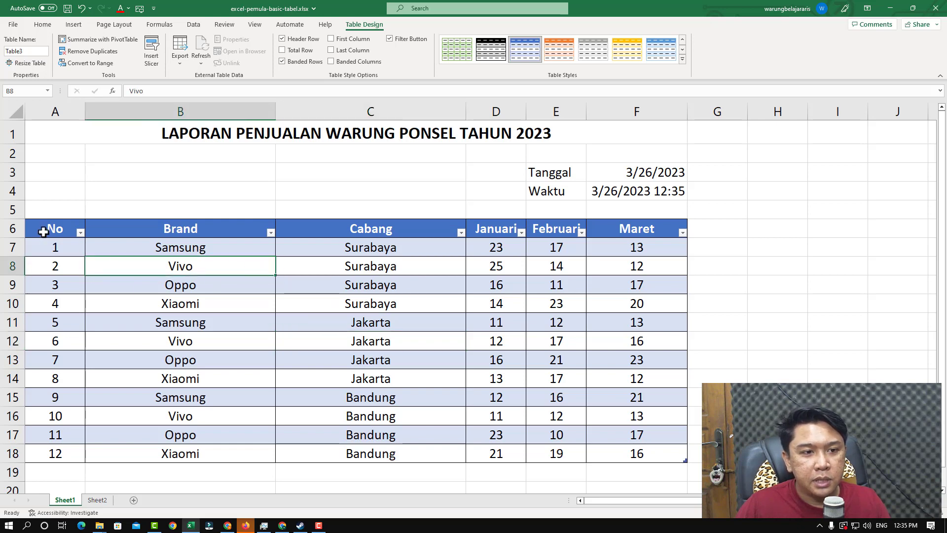
{"action": "left_click_drag", "start_coordinate": [45, 229], "coordinate": [645, 454]}
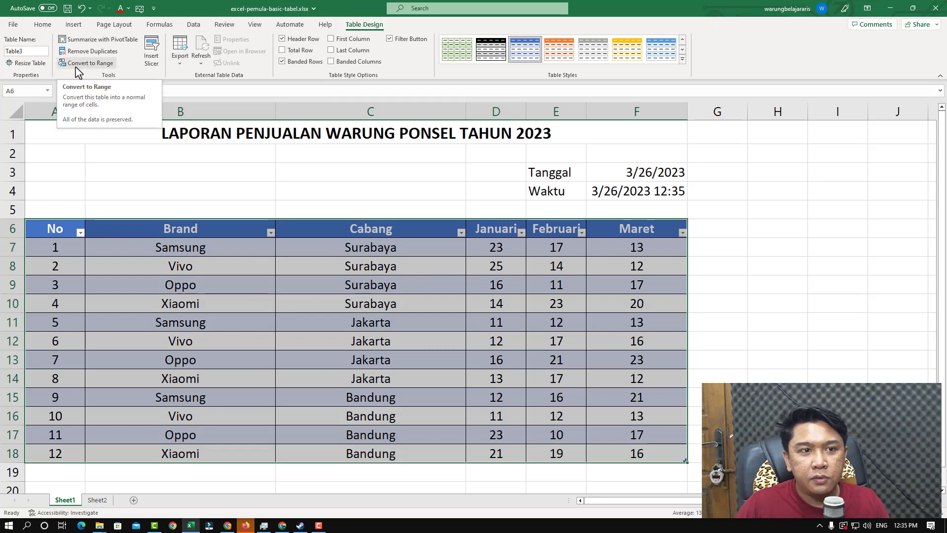
Step: Convert the sales table back to a normal range
{"action": "left_click", "coordinate": [79, 65]}
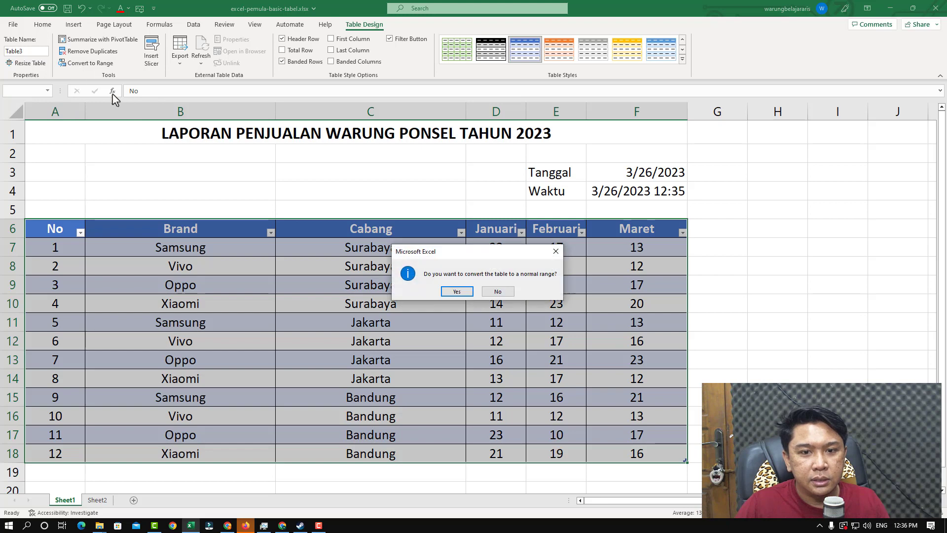
{"action": "left_click", "coordinate": [457, 292]}
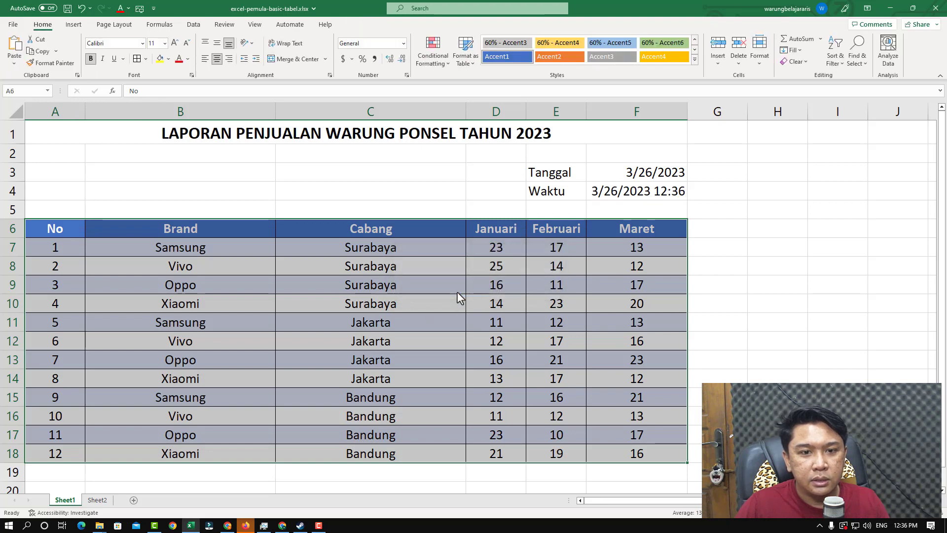
{"action": "left_click", "coordinate": [456, 292]}
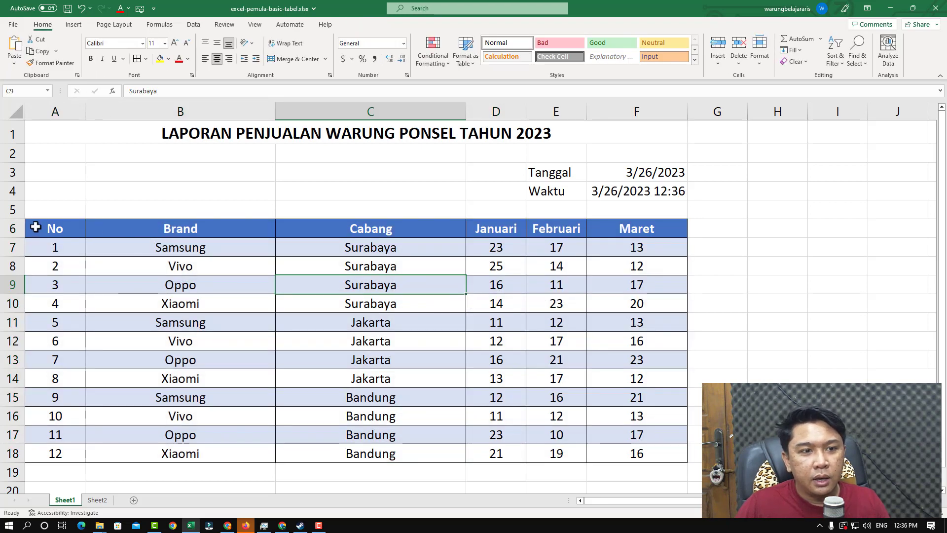
Step: Recreate an Excel Table from A6:F18 with headers
{"action": "mouse_move", "coordinate": [34, 226]}
{"action": "left_mouse_down"}
{"action": "mouse_move", "coordinate": [644, 460]}
{"action": "mouse_move", "coordinate": [645, 451]}
{"action": "left_mouse_up"}
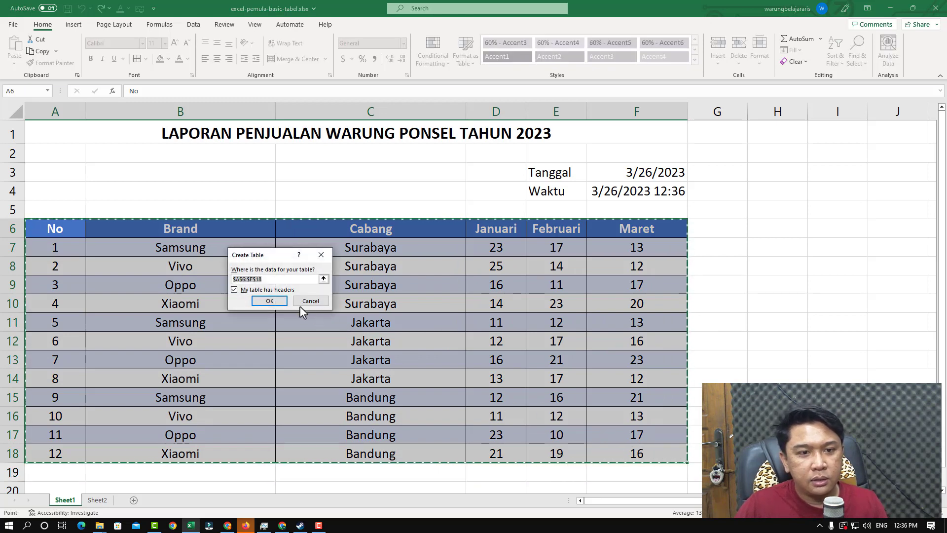
{"action": "left_click", "coordinate": [270, 301]}
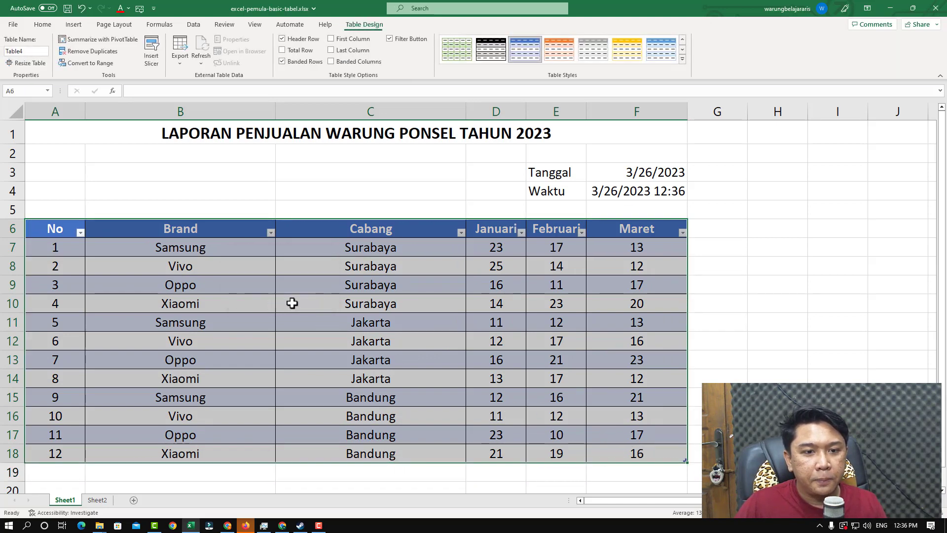
{"action": "left_click", "coordinate": [362, 303]}
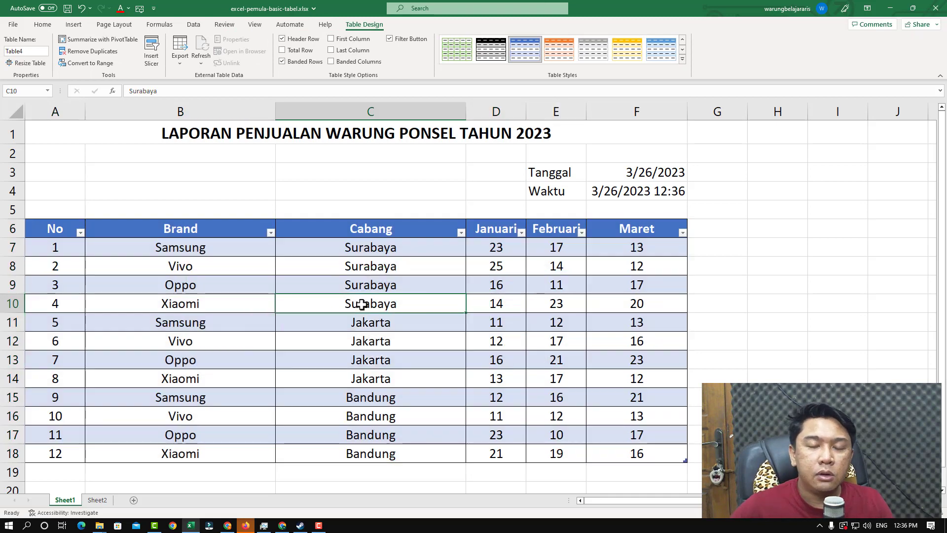